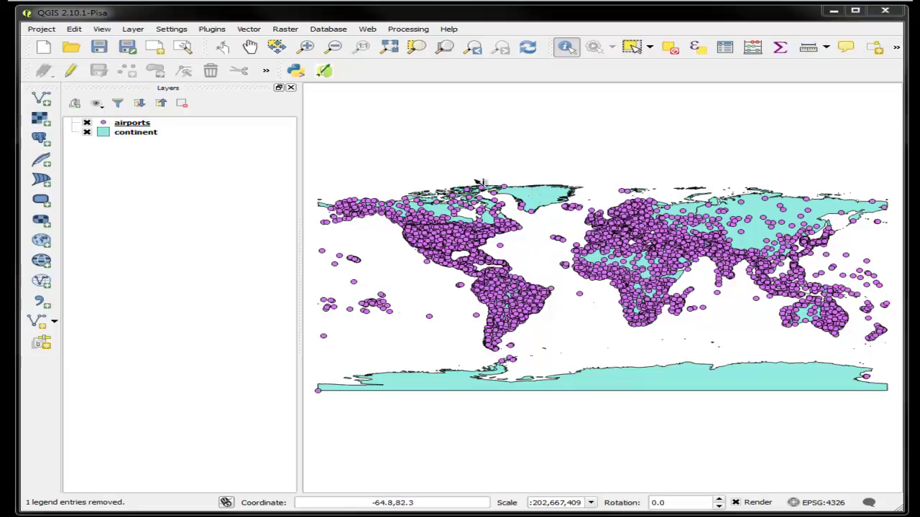
{"action": "left_click", "coordinate": [554, 170]}
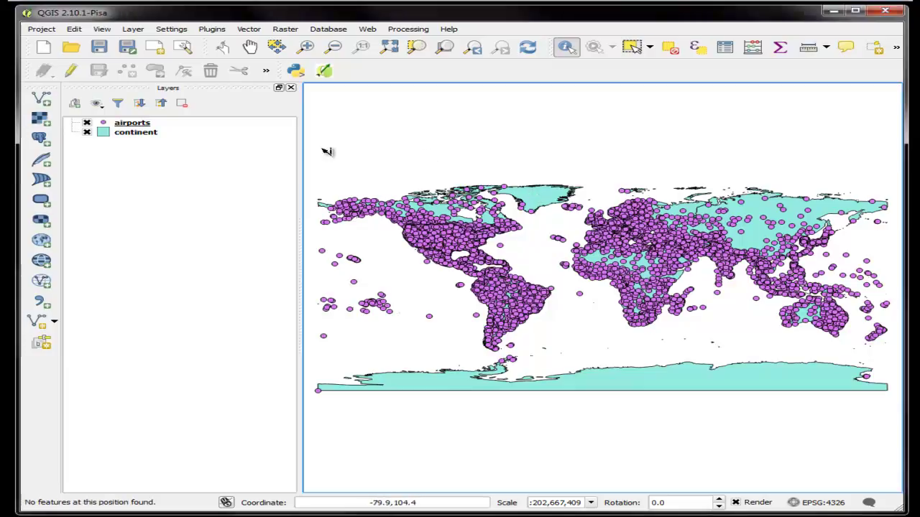
{"action": "left_click", "coordinate": [144, 134]}
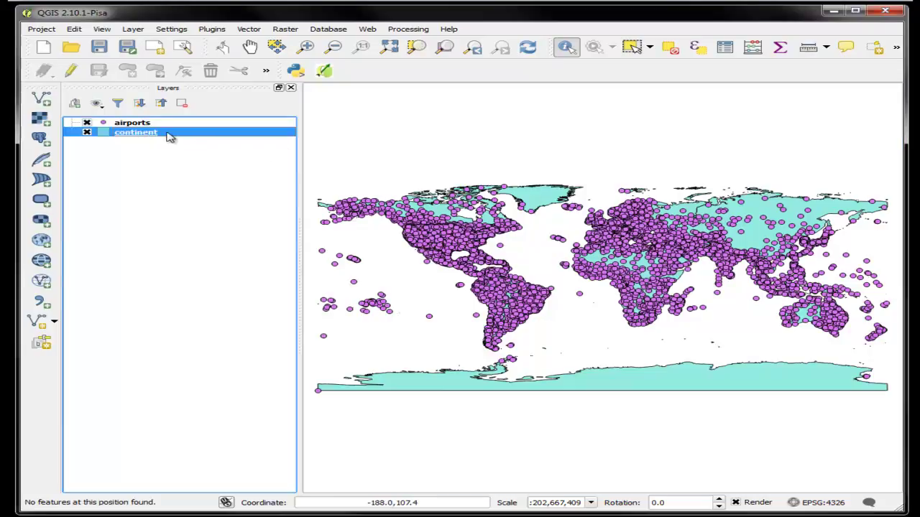
{"action": "left_click", "coordinate": [536, 203]}
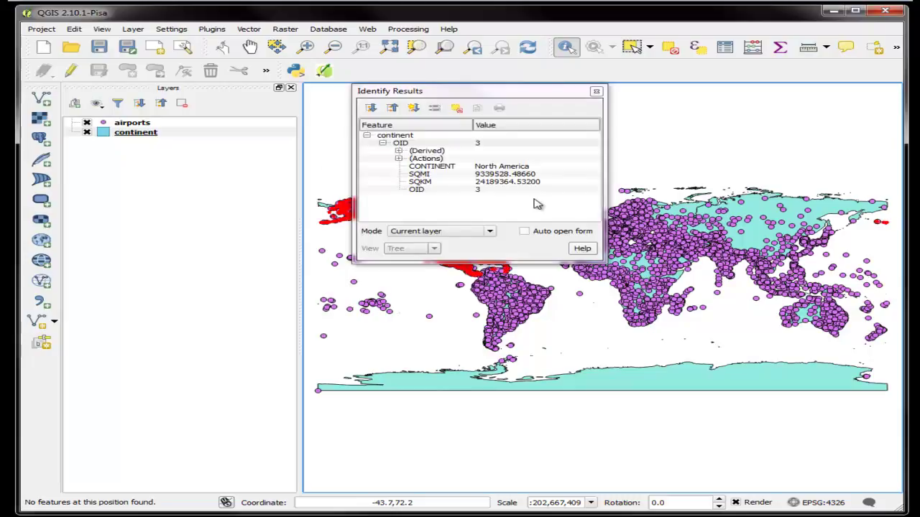
{"action": "left_click", "coordinate": [596, 91]}
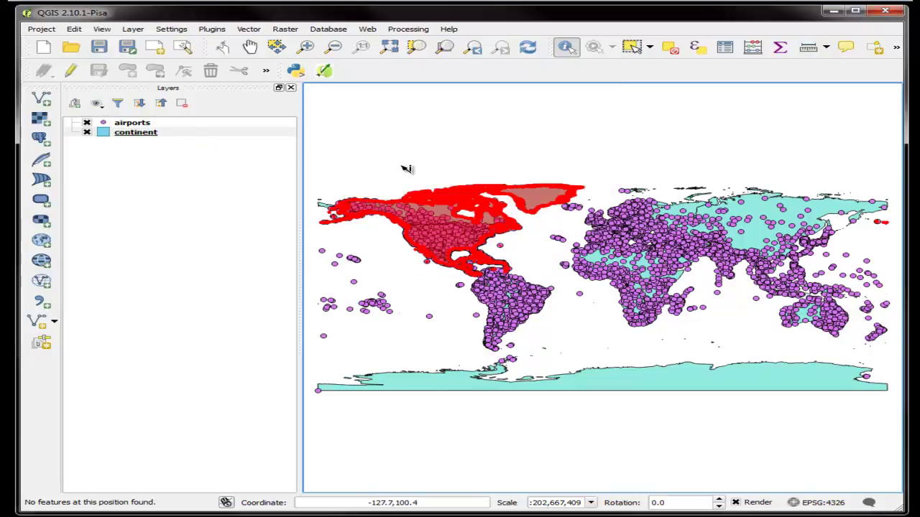
{"action": "left_click", "coordinate": [141, 125]}
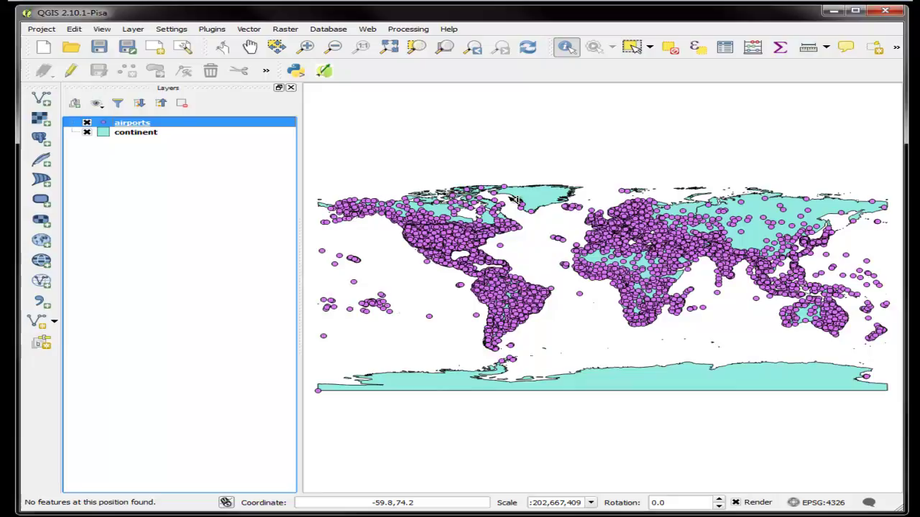
{"action": "left_click", "coordinate": [536, 201]}
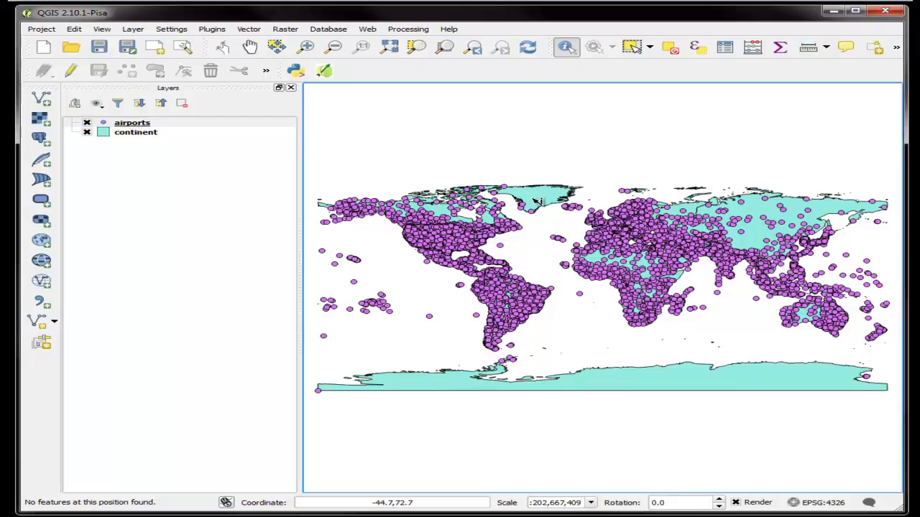
{"action": "left_click", "coordinate": [161, 125]}
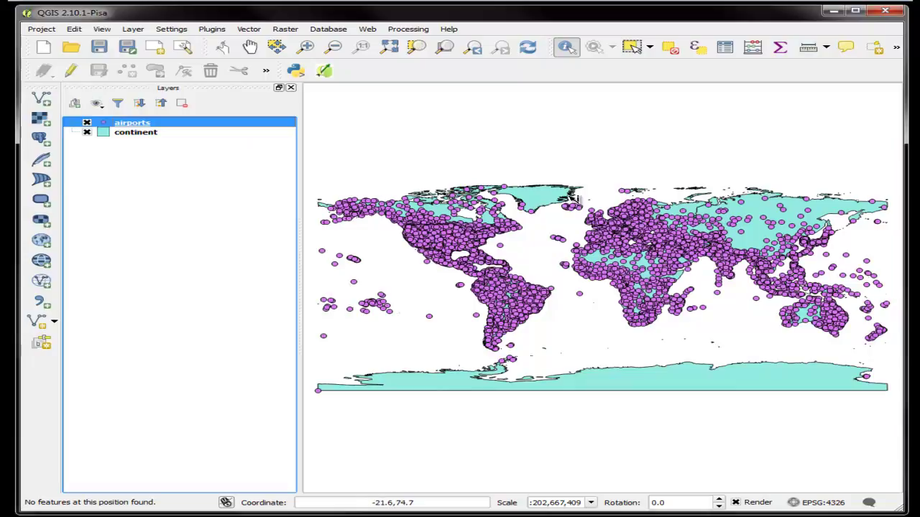
{"action": "left_click", "coordinate": [531, 207]}
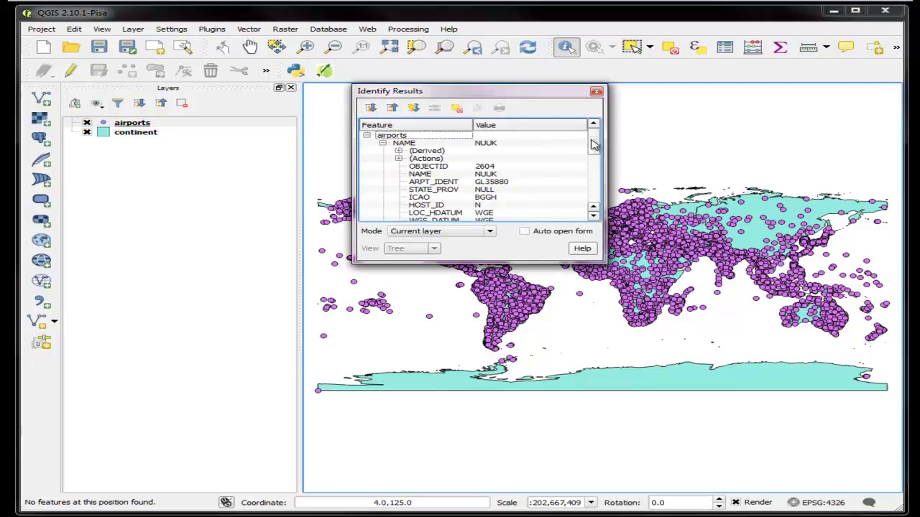
{"action": "left_click_drag", "start_coordinate": [595, 144], "coordinate": [592, 160]}
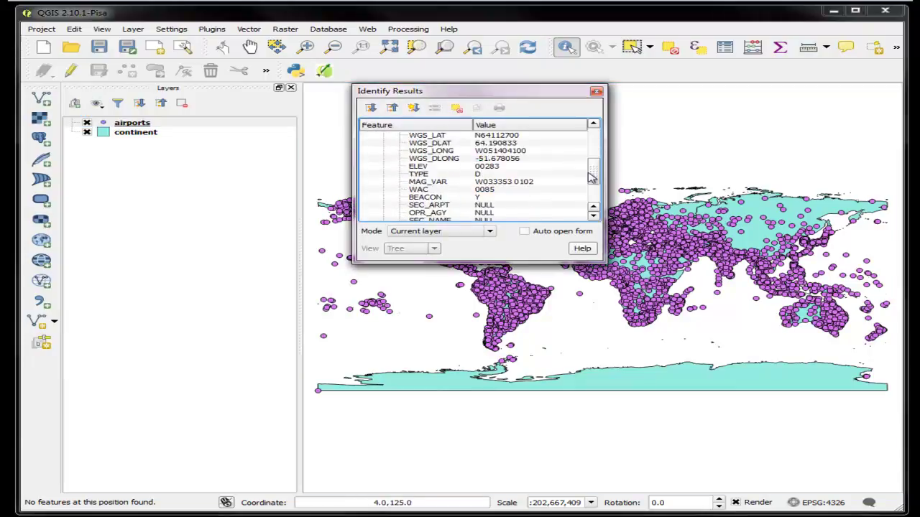
{"action": "left_click", "coordinate": [597, 91]}
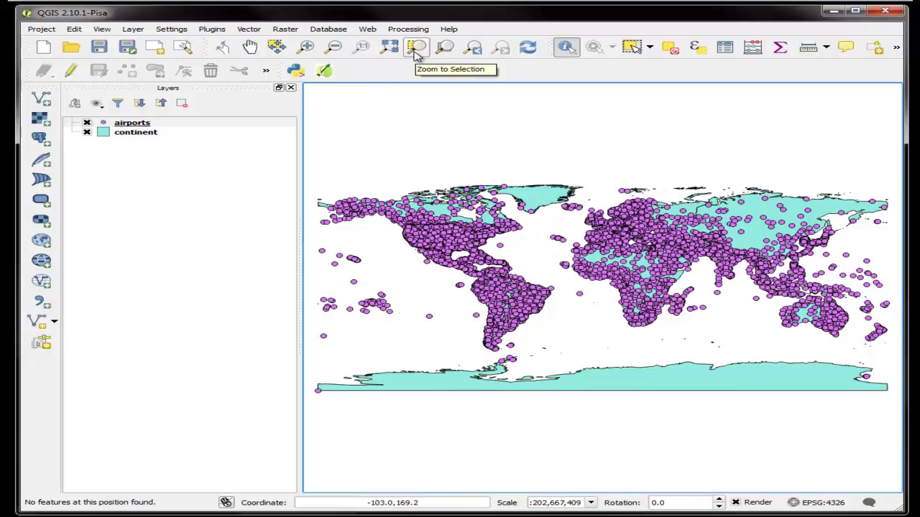
- Zoom in on Australia and switch to the standard click-and-box Select Features tool
{"action": "left_click", "coordinate": [309, 47]}
{"action": "left_click_drag", "start_coordinate": [729, 271], "coordinate": [888, 355]}
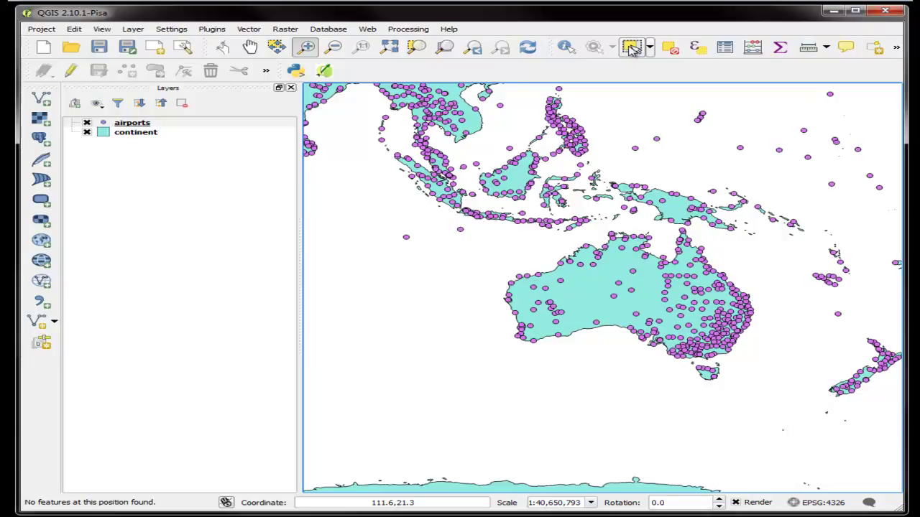
{"action": "left_click", "coordinate": [630, 48]}
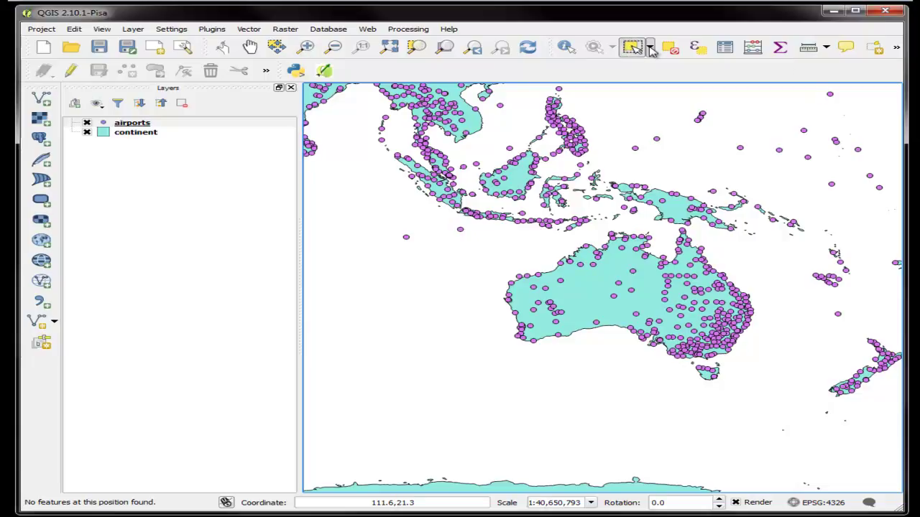
{"action": "left_click", "coordinate": [649, 47]}
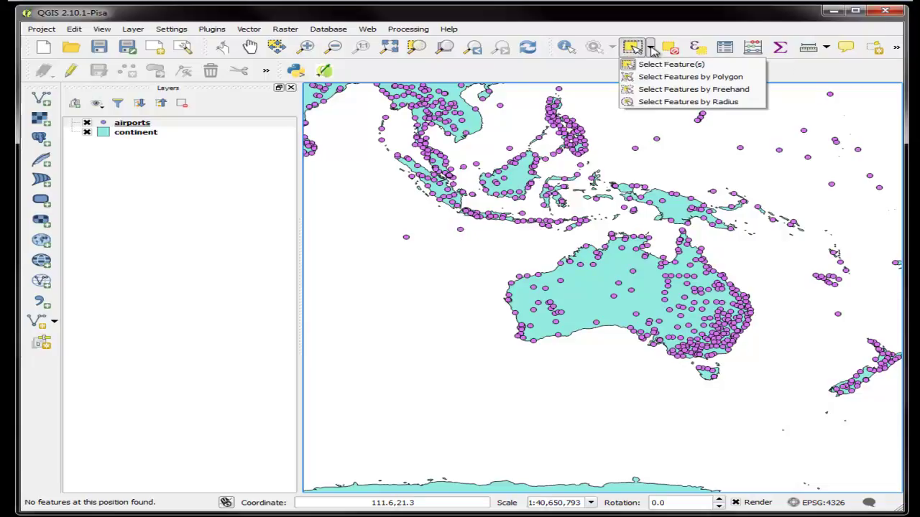
{"action": "left_click", "coordinate": [654, 78]}
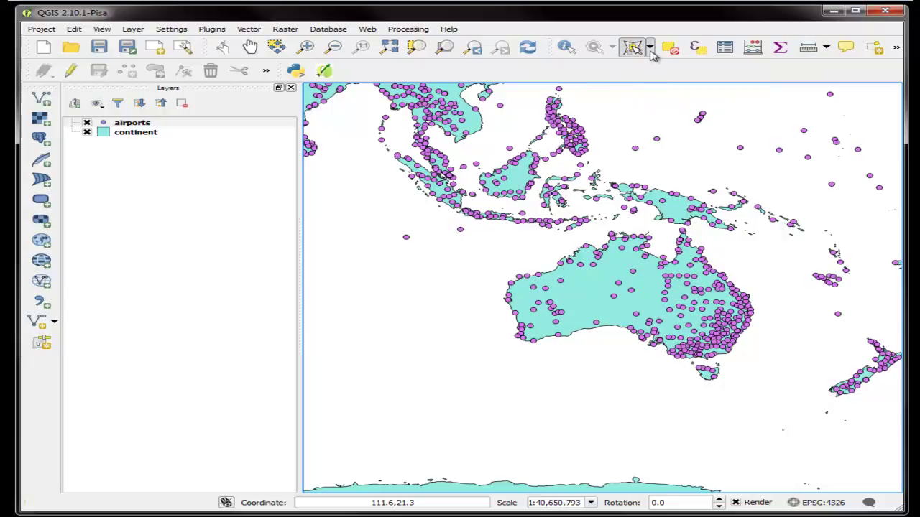
{"action": "left_click", "coordinate": [650, 47]}
{"action": "left_click", "coordinate": [651, 65]}
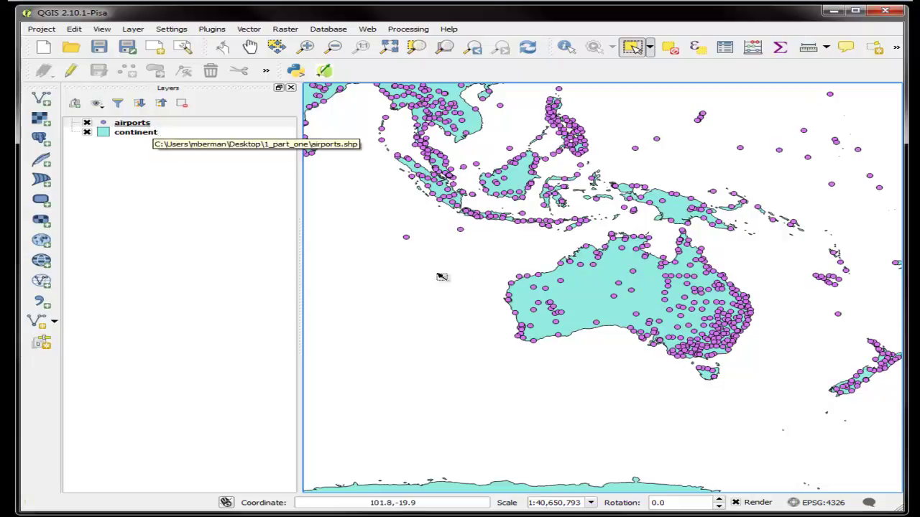
- Make the continent layer active and select the Australia polygon
{"action": "left_click", "coordinate": [160, 137]}
{"action": "left_click", "coordinate": [143, 123]}
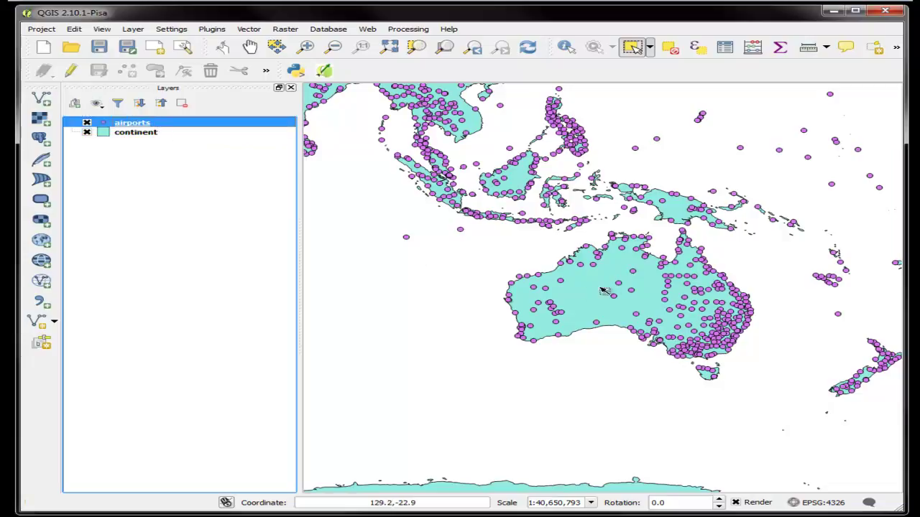
{"action": "left_click", "coordinate": [584, 295]}
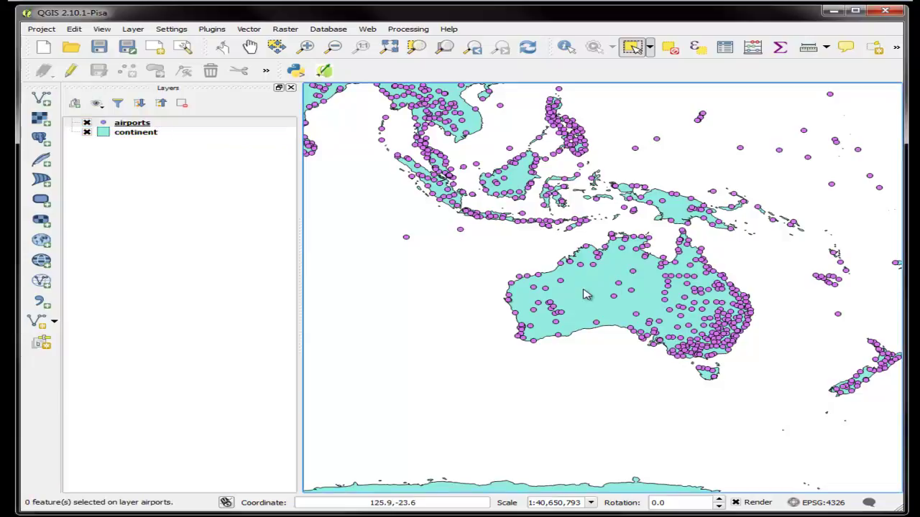
{"action": "left_click", "coordinate": [151, 135]}
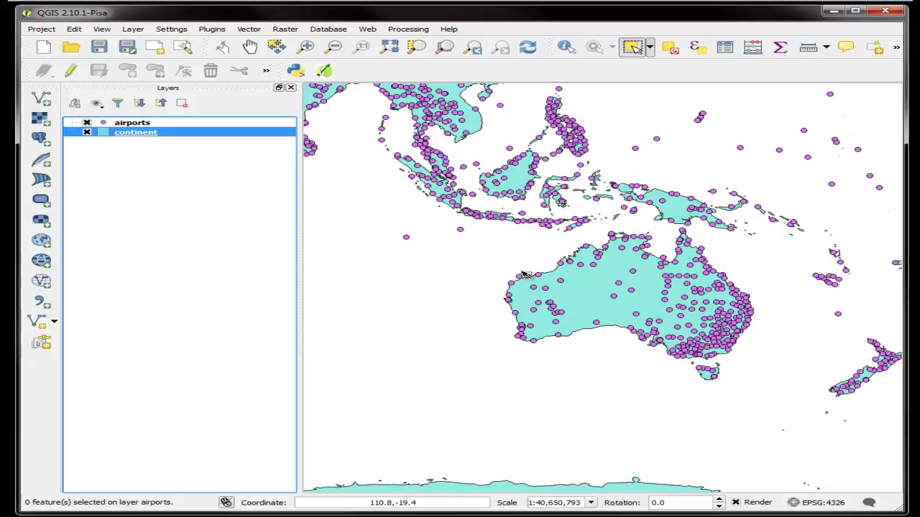
{"action": "left_click", "coordinate": [601, 297]}
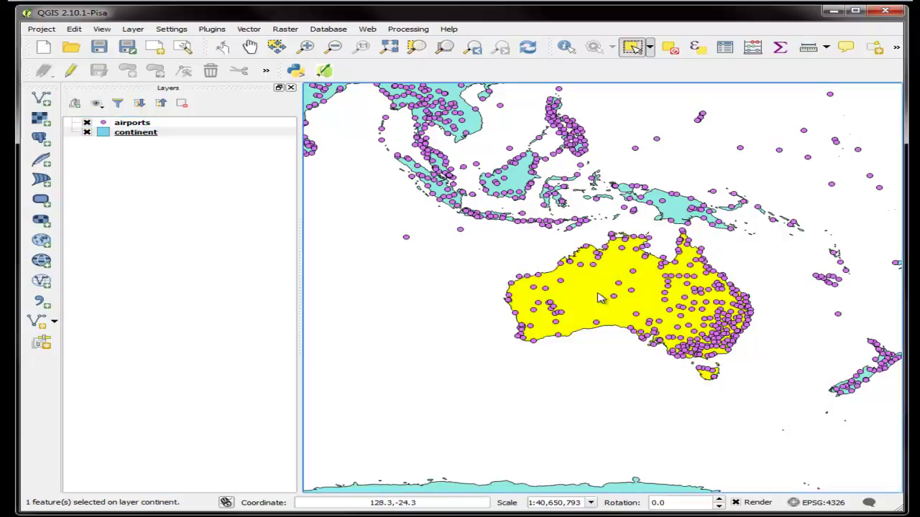
- Check the Australia selection in the continent attribute table, then close it
{"action": "right_click", "coordinate": [130, 133]}
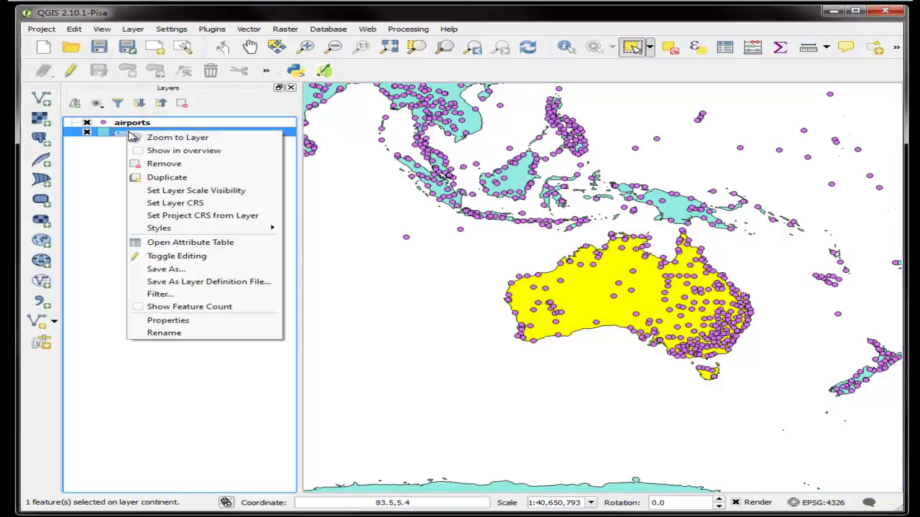
{"action": "left_click", "coordinate": [183, 242]}
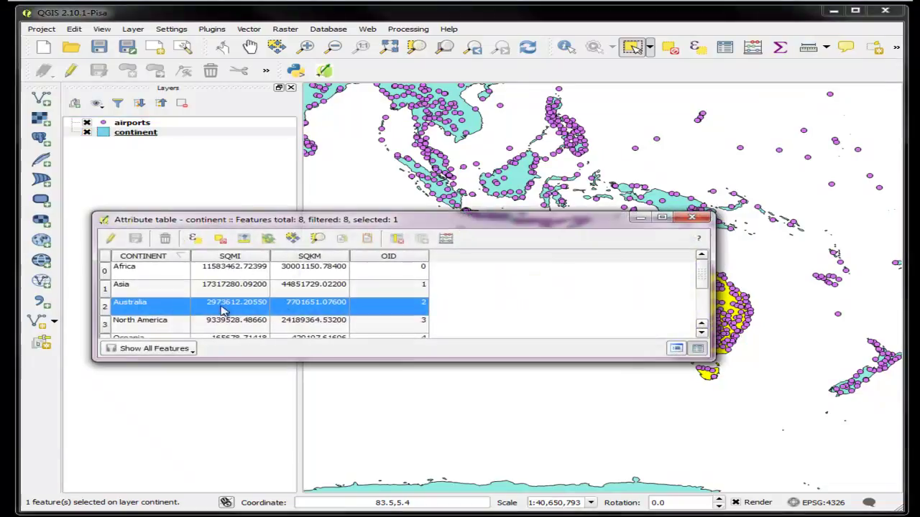
{"action": "left_click", "coordinate": [693, 218]}
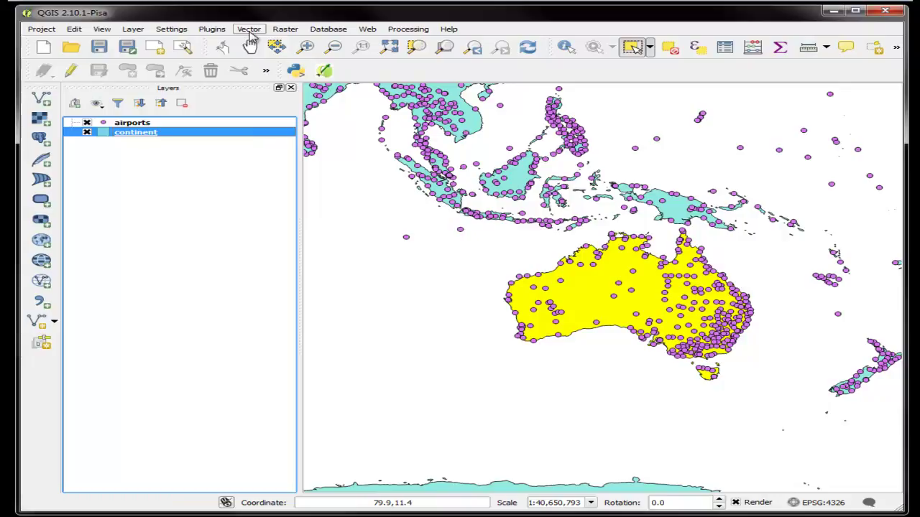
- Open Select by Location from Vector tools and set continent as the intersect layer
{"action": "left_click", "coordinate": [249, 30]}
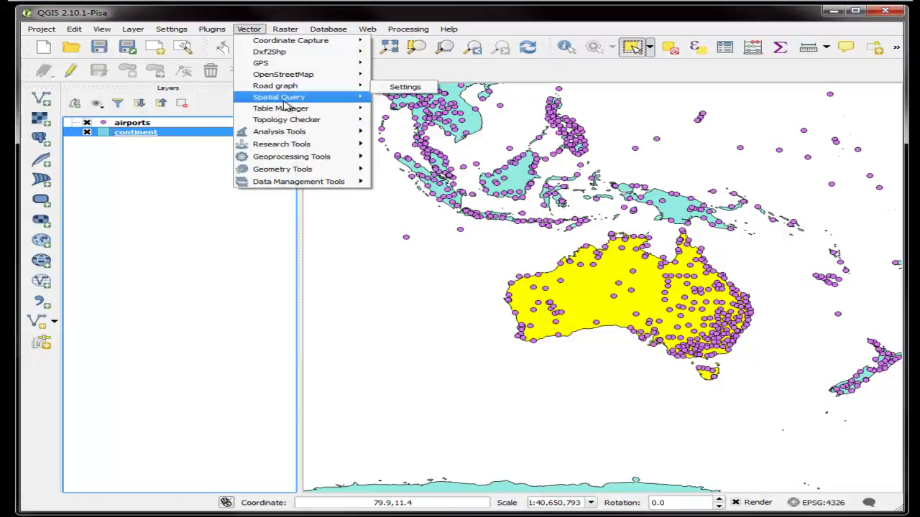
{"action": "mouse_move", "coordinate": [281, 143]}
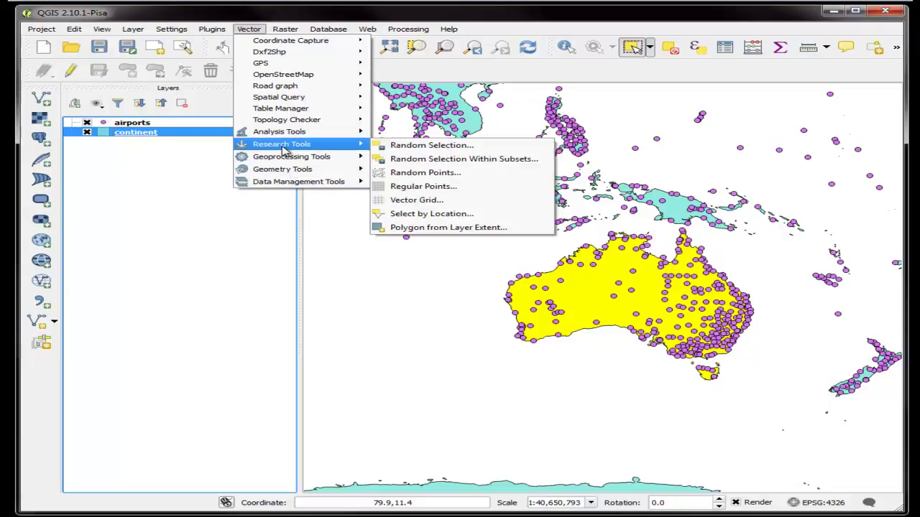
{"action": "left_click", "coordinate": [433, 214]}
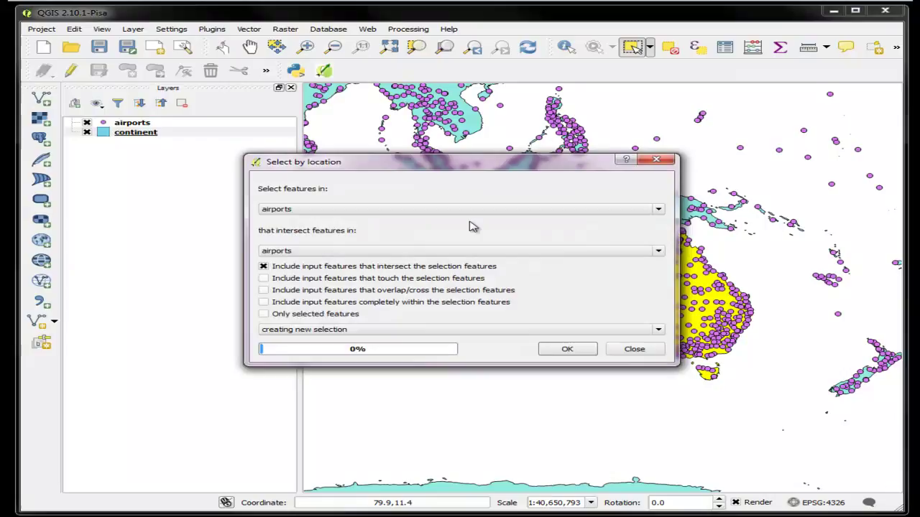
{"action": "left_click_drag", "start_coordinate": [508, 168], "coordinate": [470, 122]}
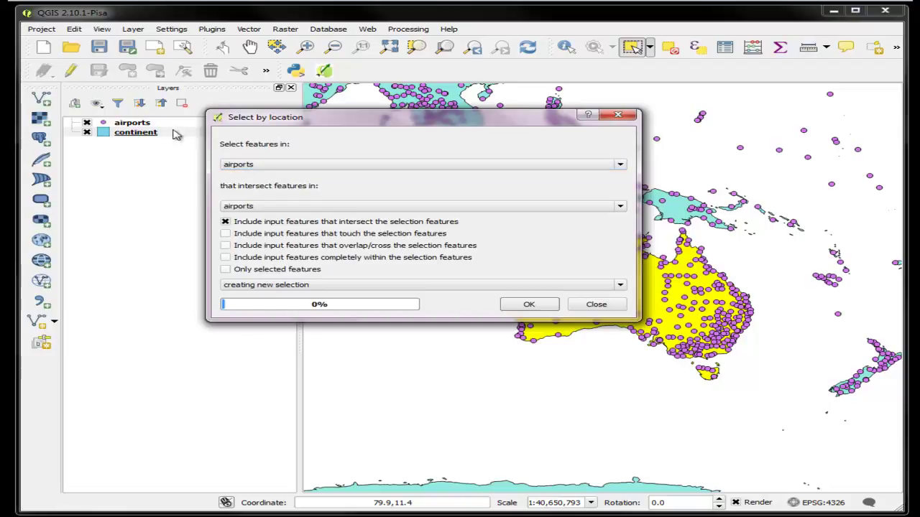
{"action": "left_click", "coordinate": [619, 209]}
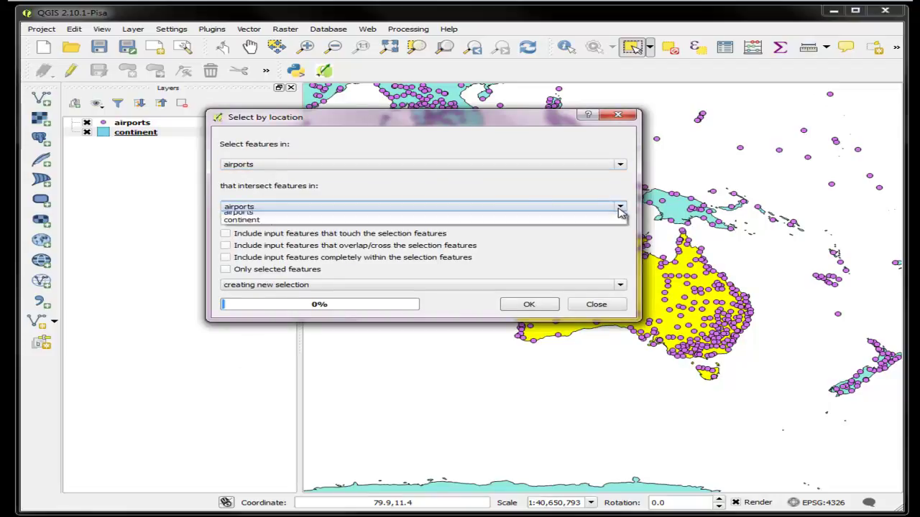
{"action": "left_click", "coordinate": [375, 223]}
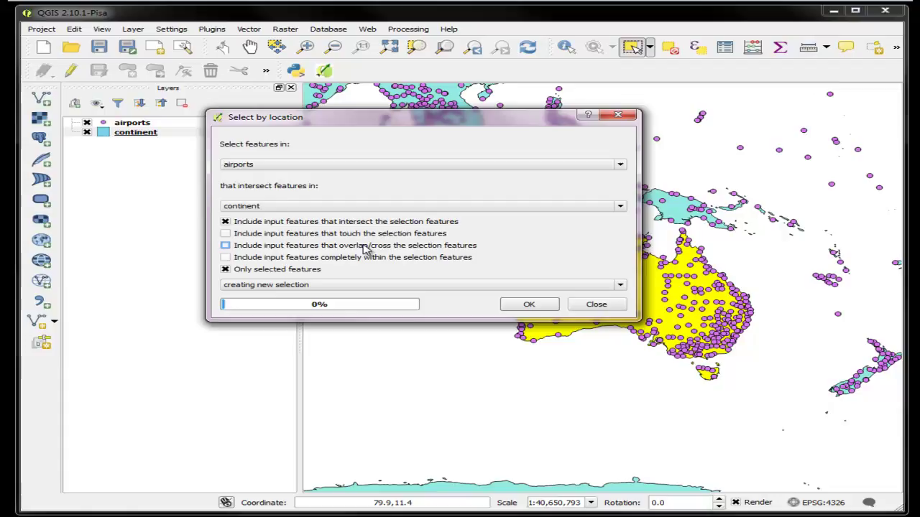
- Limit the test to selected features, keep the intersect option, and select 266 airports
{"action": "left_click", "coordinate": [224, 269]}
{"action": "left_click", "coordinate": [225, 221]}
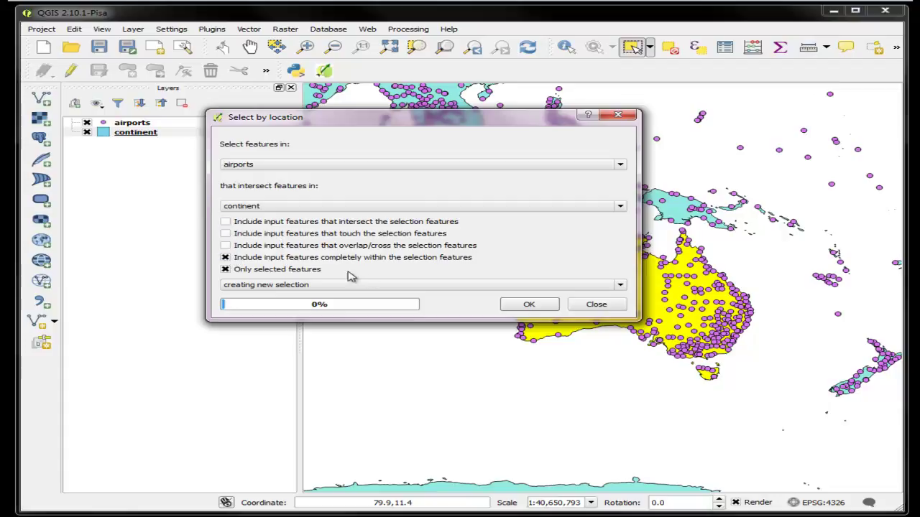
{"action": "left_click", "coordinate": [330, 259]}
{"action": "left_click", "coordinate": [224, 258]}
{"action": "left_click", "coordinate": [225, 222]}
{"action": "left_click", "coordinate": [529, 306]}
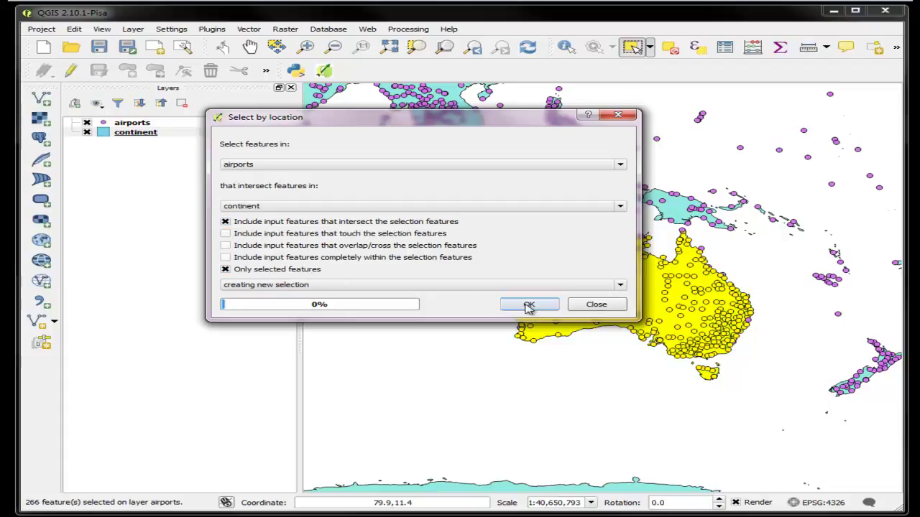
- Close Select by Location, hide the continent layer, and zoom to the full airports layer
{"action": "left_click", "coordinate": [618, 117]}
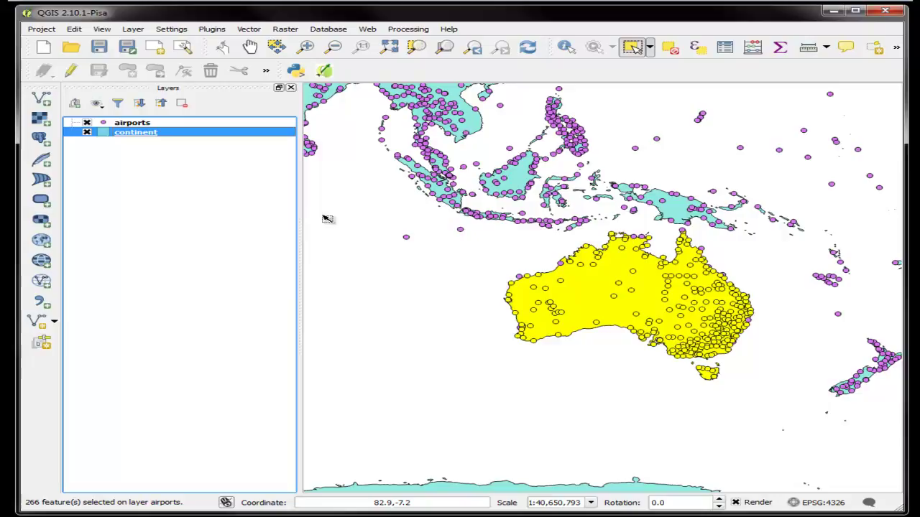
{"action": "left_click", "coordinate": [86, 132]}
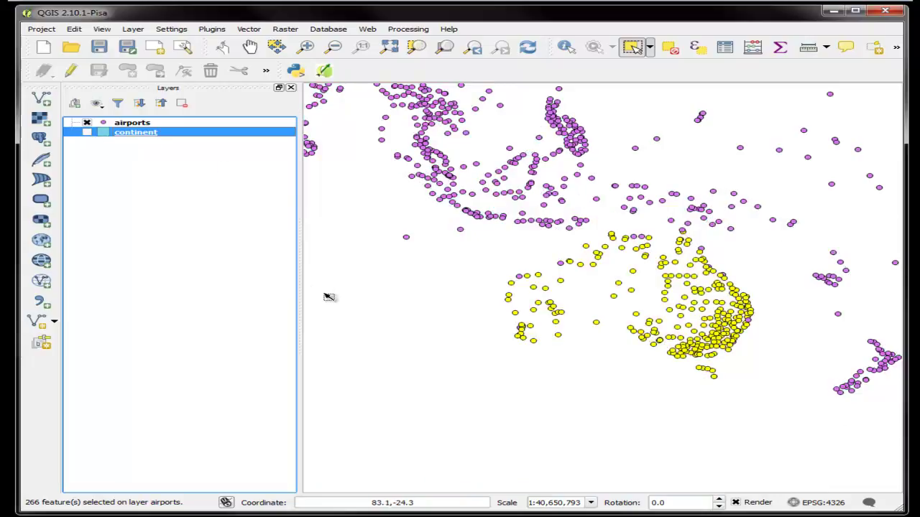
{"action": "left_click", "coordinate": [146, 124]}
{"action": "right_click", "coordinate": [146, 124]}
{"action": "left_click", "coordinate": [190, 127]}
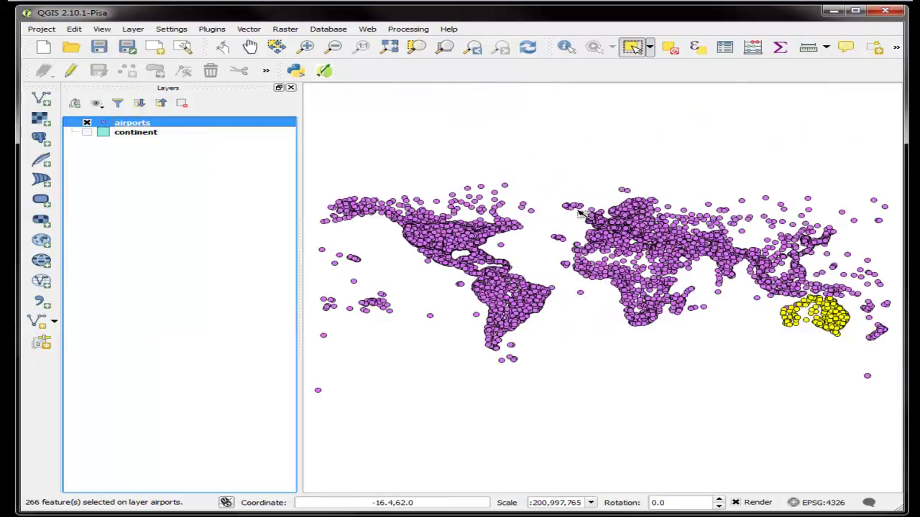
- Confirm 266 of 9916 airports selected in the airports attribute table, then close it
{"action": "right_click", "coordinate": [162, 123]}
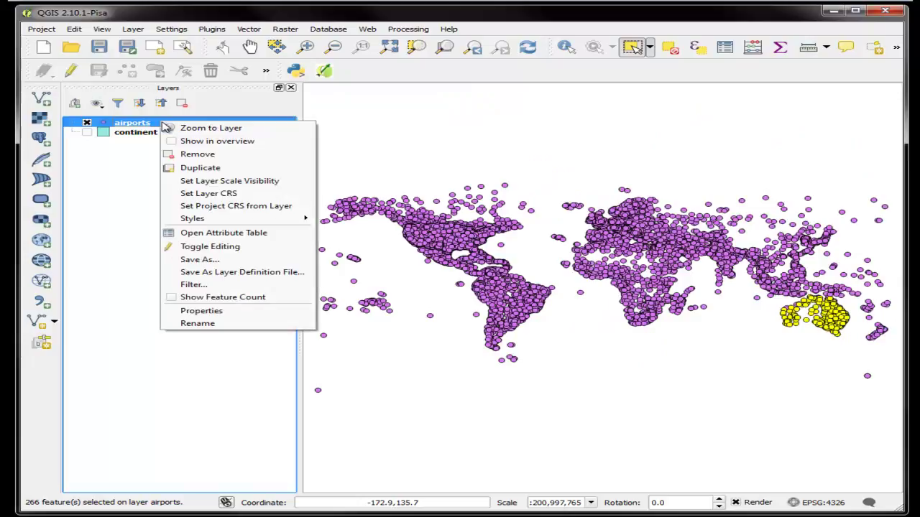
{"action": "left_click", "coordinate": [233, 233]}
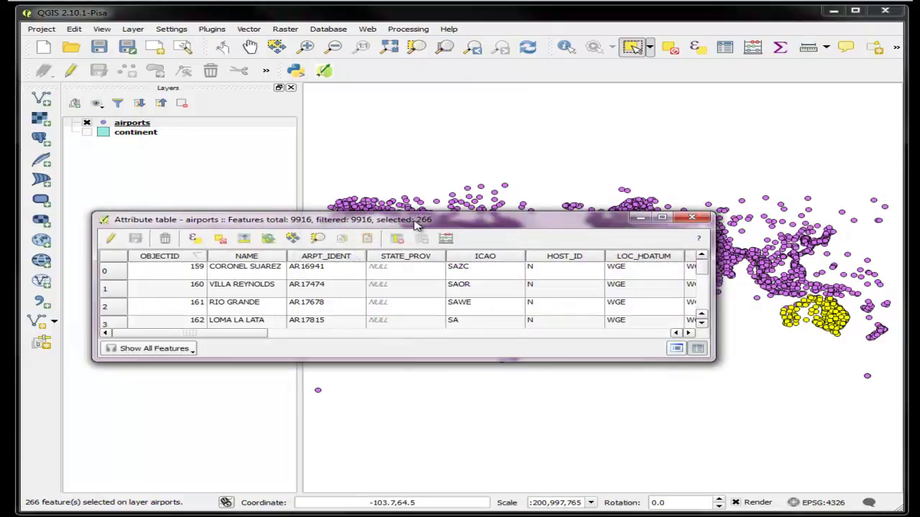
{"action": "left_click_drag", "start_coordinate": [436, 221], "coordinate": [568, 123]}
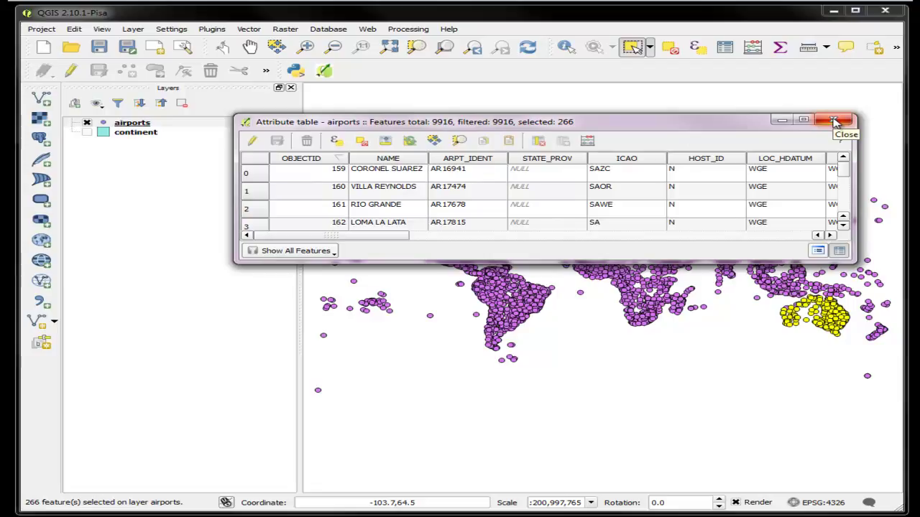
{"action": "left_click", "coordinate": [834, 121]}
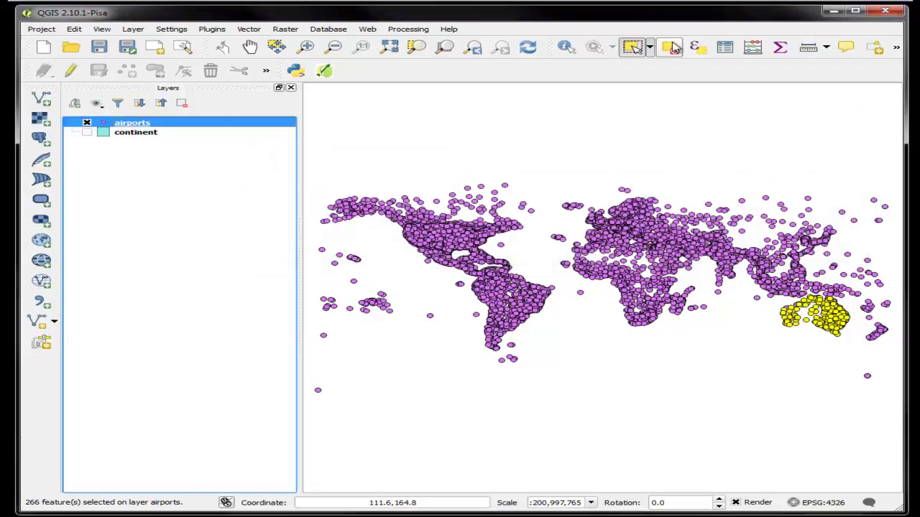
- Clear the Australian airport selection and show the continent layer again
{"action": "left_click", "coordinate": [675, 48]}
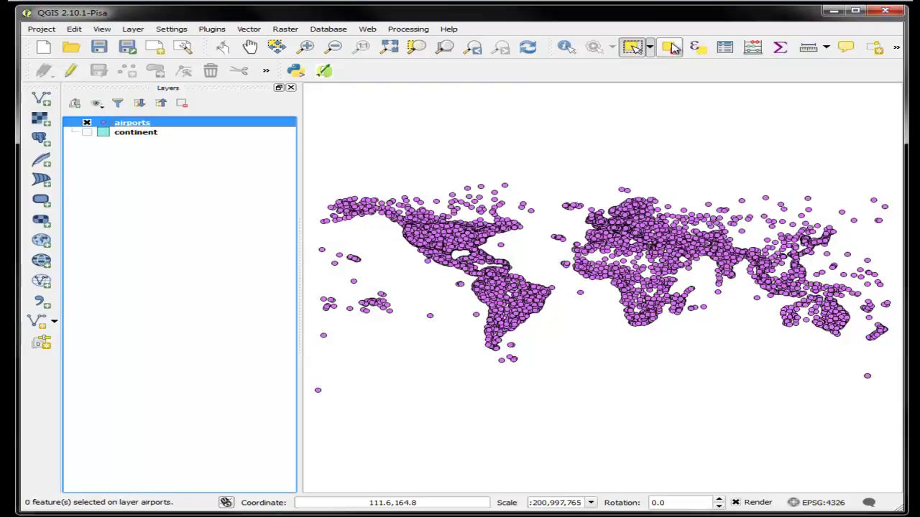
{"action": "left_click", "coordinate": [80, 136]}
{"action": "left_click", "coordinate": [87, 132]}
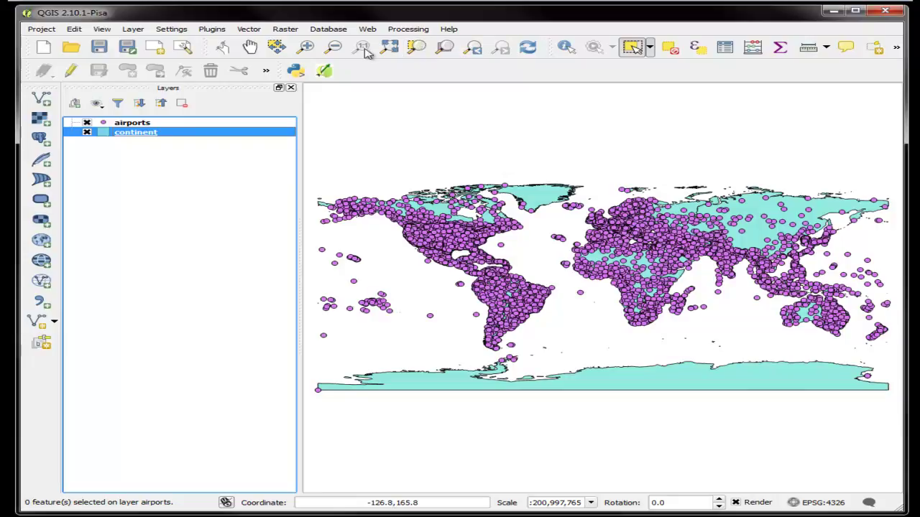
- Zoom in on Africa and select the Africa polygon in the continent layer
{"action": "left_click", "coordinate": [308, 52]}
{"action": "left_click_drag", "start_coordinate": [562, 233], "coordinate": [752, 315]}
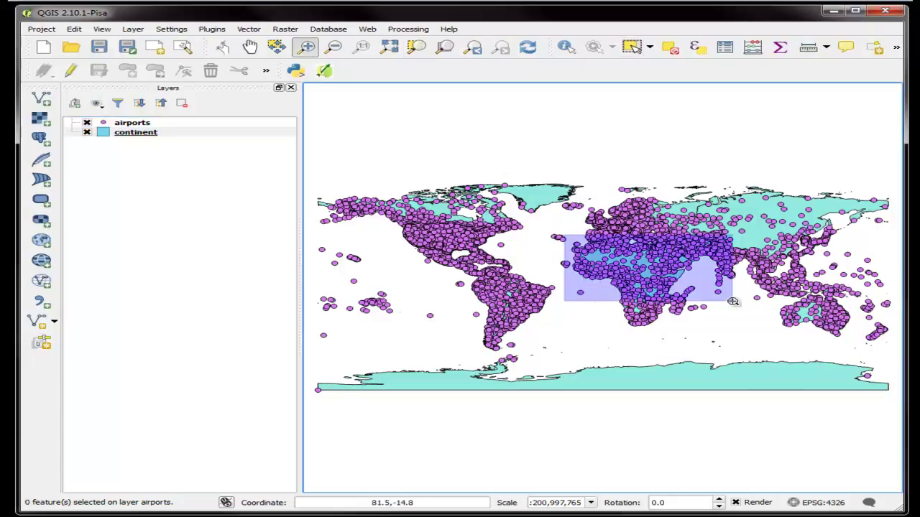
{"action": "left_click", "coordinate": [631, 48]}
{"action": "left_click", "coordinate": [401, 242]}
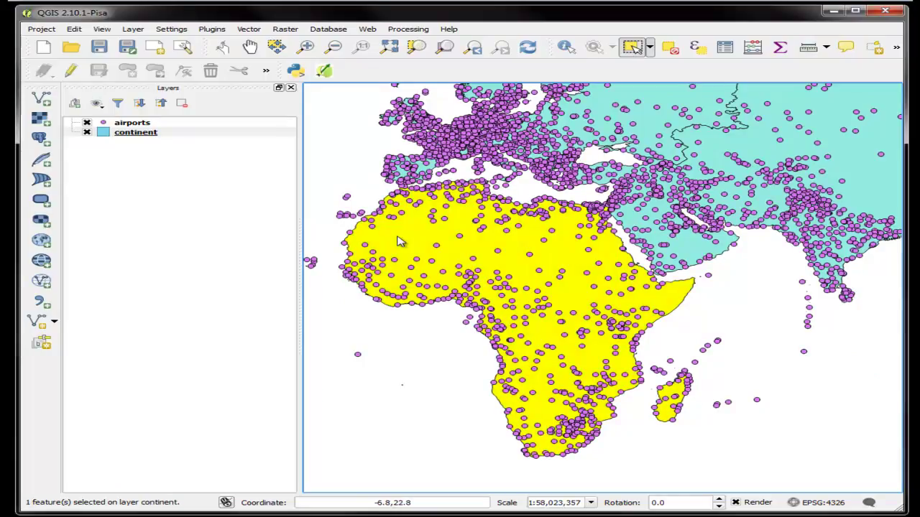
{"action": "left_click", "coordinate": [143, 133]}
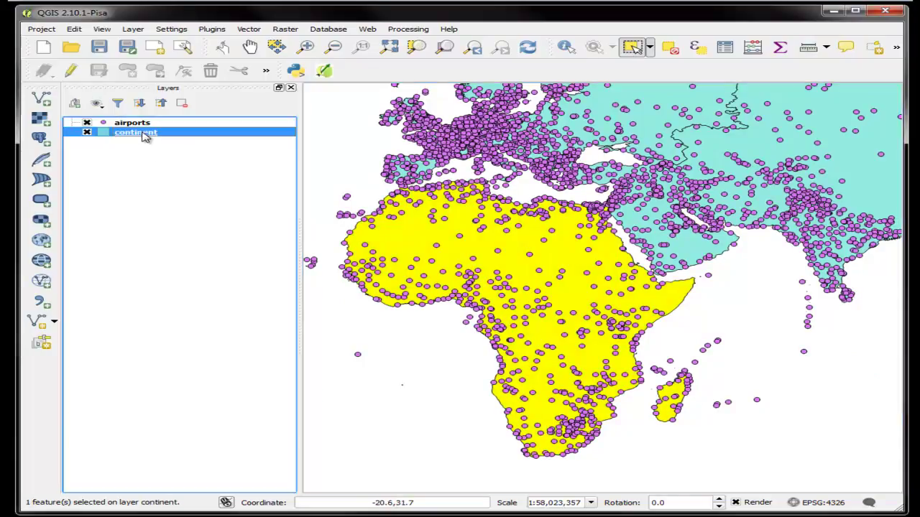
{"action": "left_click", "coordinate": [254, 31]}
{"action": "mouse_move", "coordinate": [281, 145]}
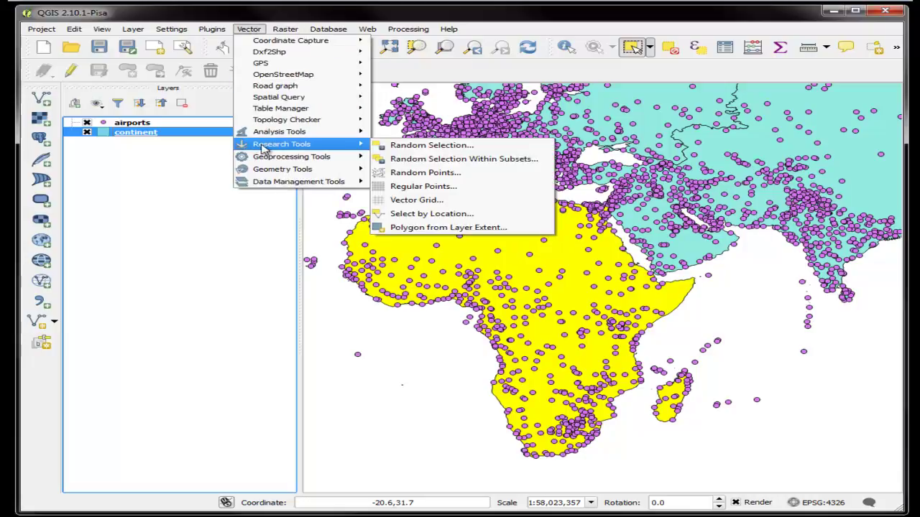
- Run Select by Location against the selected continent feature, selecting 690 African airports
{"action": "left_click", "coordinate": [415, 214]}
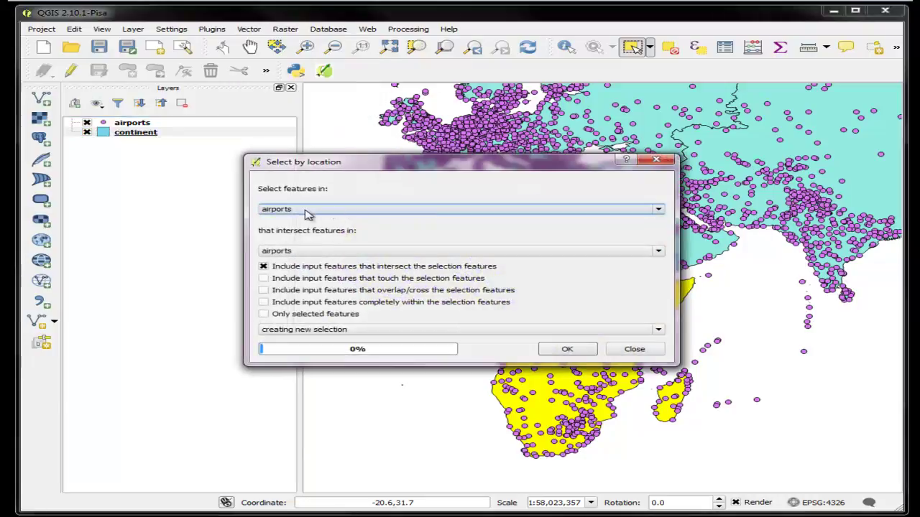
{"action": "left_click", "coordinate": [654, 258]}
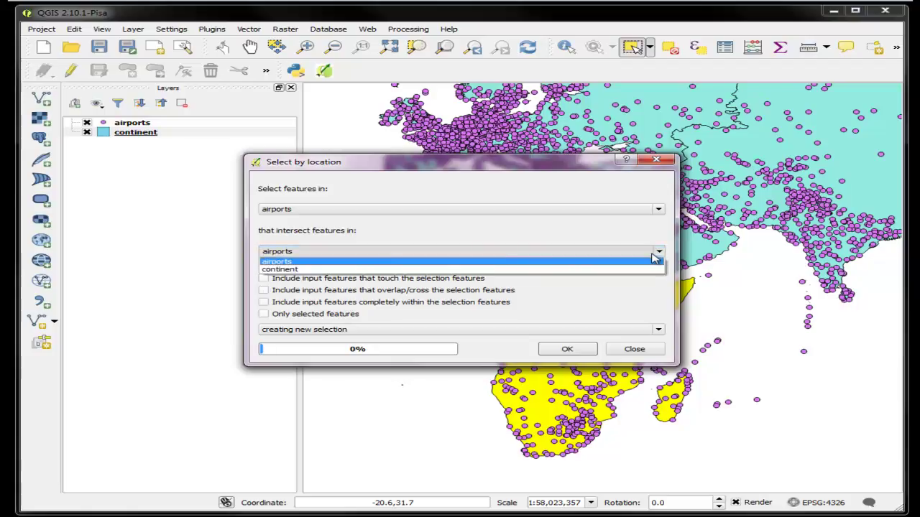
{"action": "left_click", "coordinate": [423, 273]}
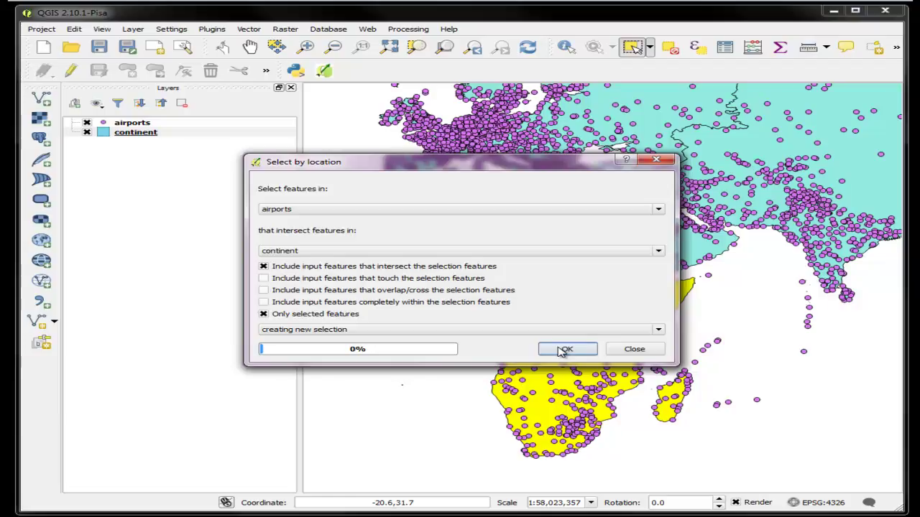
{"action": "left_click", "coordinate": [564, 350]}
{"action": "left_click", "coordinate": [657, 160]}
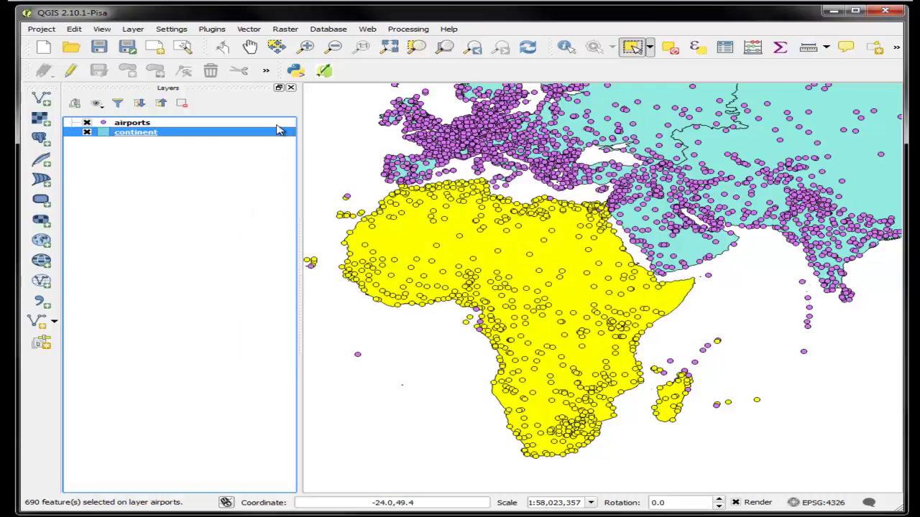
- Confirm 690 of 9916 airports selected in the airports attribute table, then close it
{"action": "left_click", "coordinate": [207, 124]}
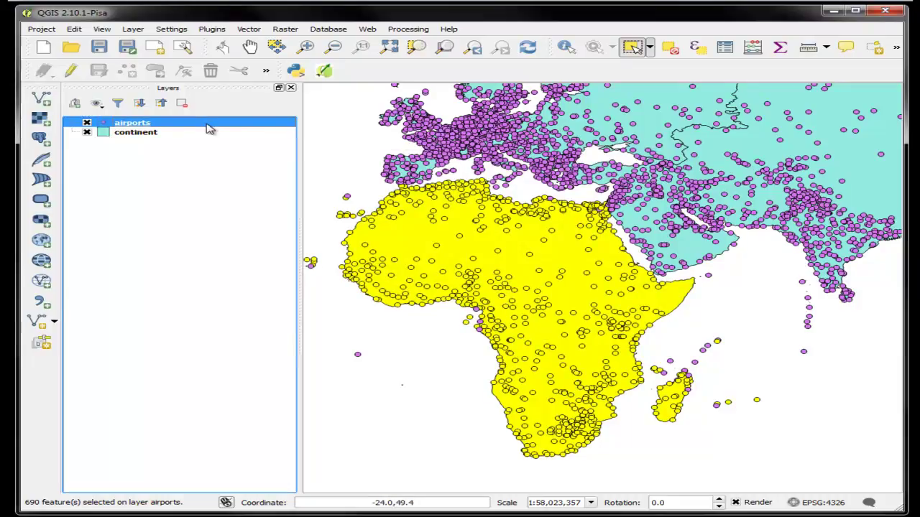
{"action": "right_click", "coordinate": [206, 127]}
{"action": "left_click", "coordinate": [295, 236]}
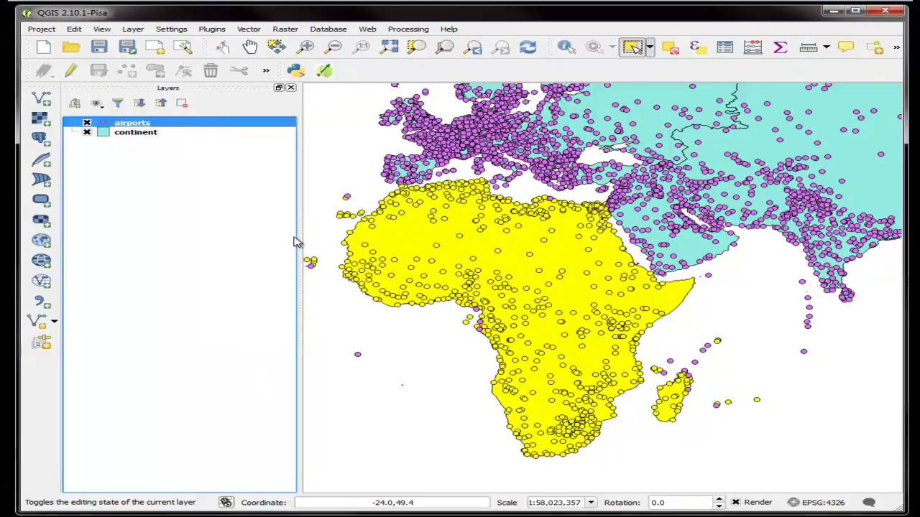
{"action": "mouse_move", "coordinate": [611, 121]}
{"action": "left_mouse_down"}
{"action": "mouse_move", "coordinate": [402, 253]}
{"action": "mouse_move", "coordinate": [354, 337]}
{"action": "mouse_move", "coordinate": [352, 361]}
{"action": "left_mouse_up"}
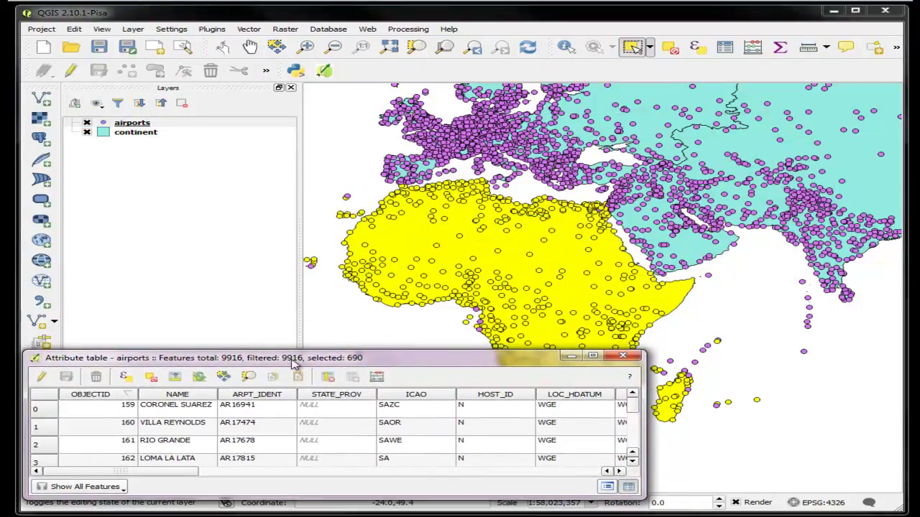
{"action": "left_click", "coordinate": [622, 356]}
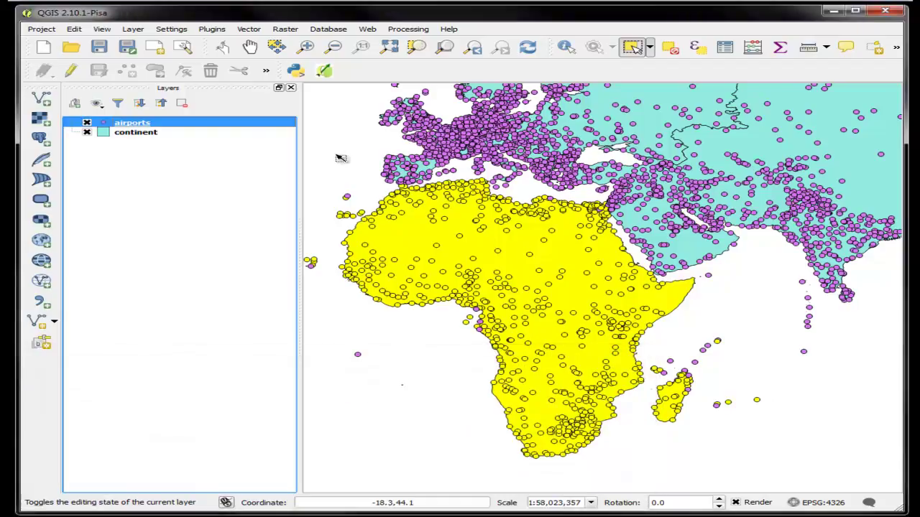
- Export only the selected airports to a Desktop shapefile named africa_airports, added to the map
{"action": "right_click", "coordinate": [178, 127]}
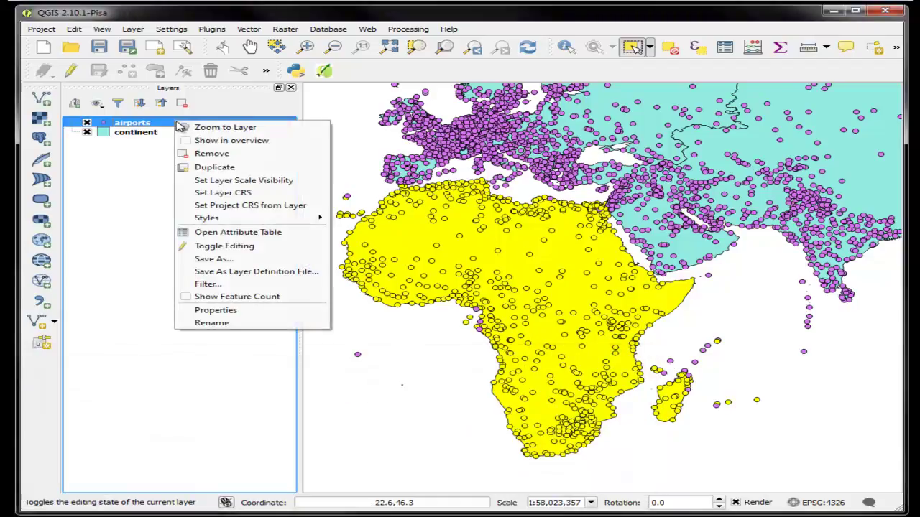
{"action": "left_click", "coordinate": [245, 260]}
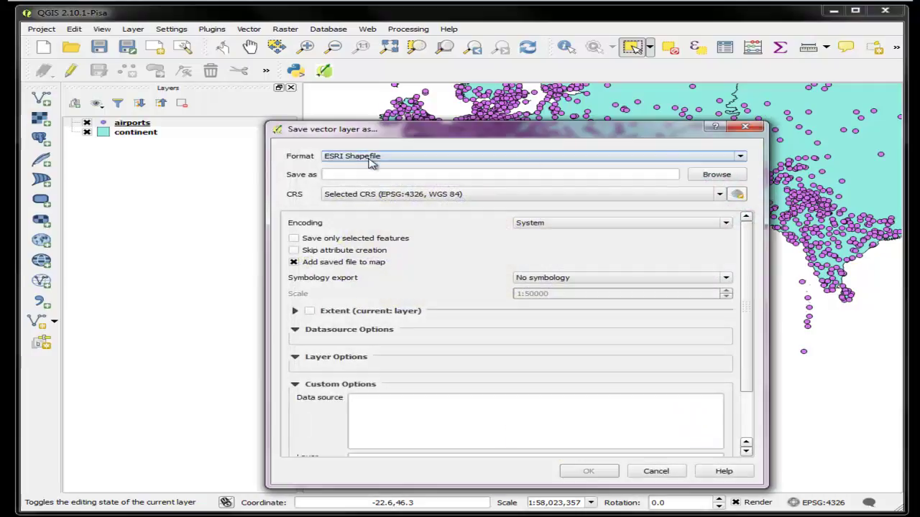
{"action": "left_click", "coordinate": [716, 175]}
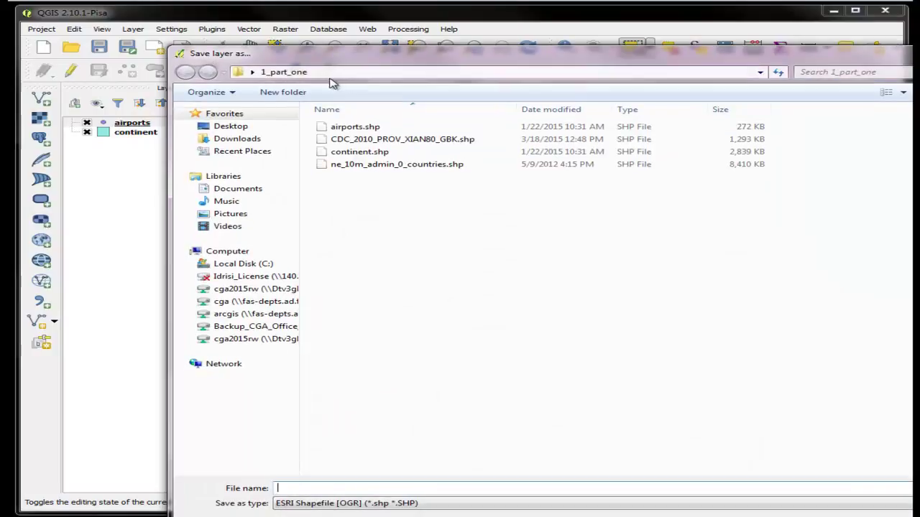
{"action": "left_click", "coordinate": [230, 125]}
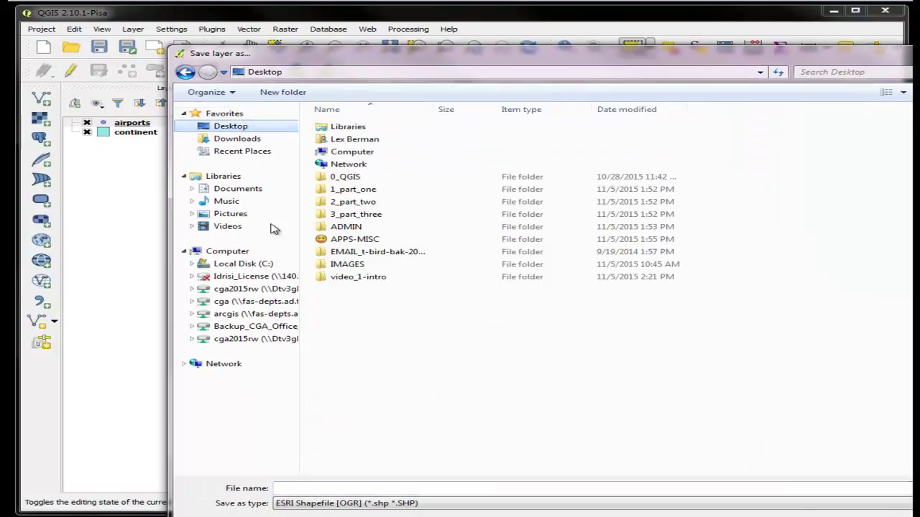
{"action": "left_click", "coordinate": [301, 488]}
{"action": "type", "text": "africa_airports"}
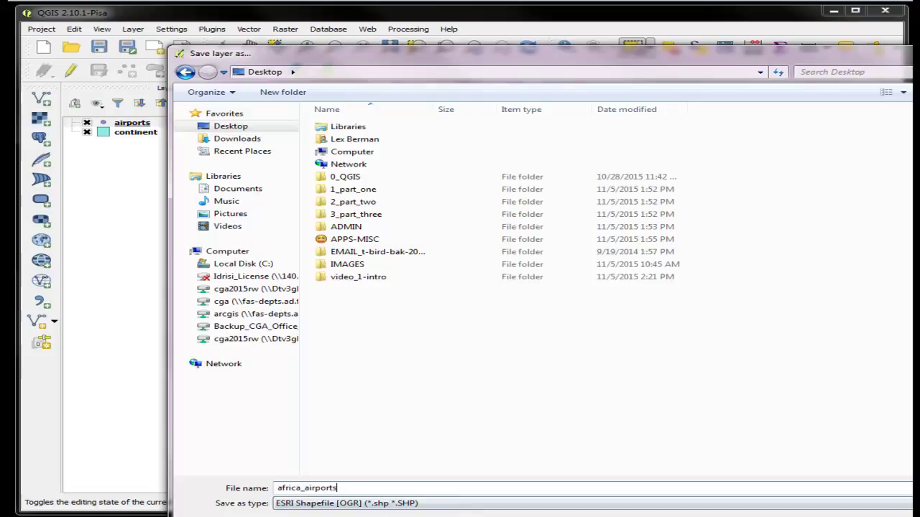
{"action": "key", "text": "Return"}
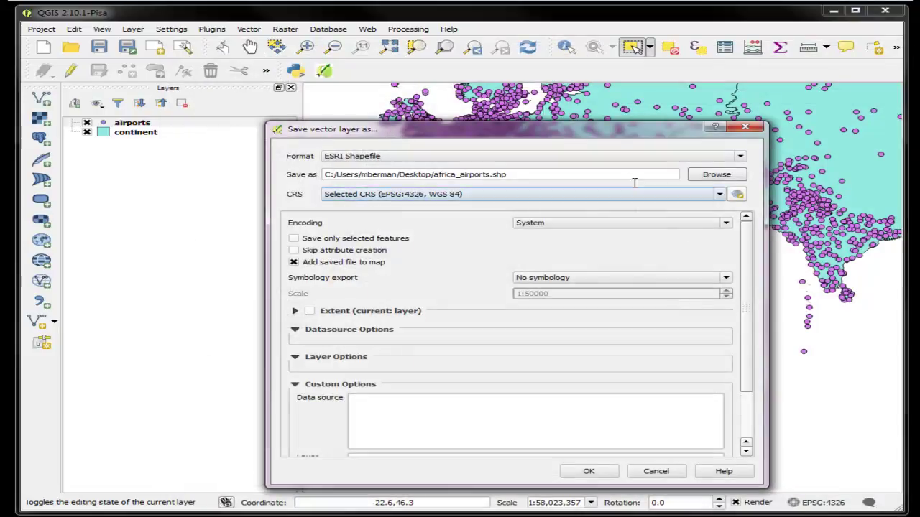
{"action": "left_click_drag", "start_coordinate": [608, 142], "coordinate": [543, 76]}
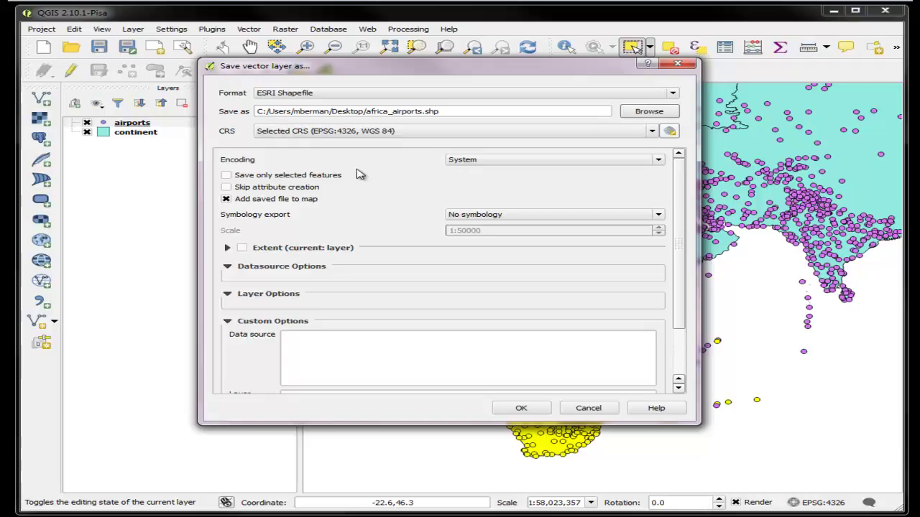
{"action": "left_click", "coordinate": [227, 176]}
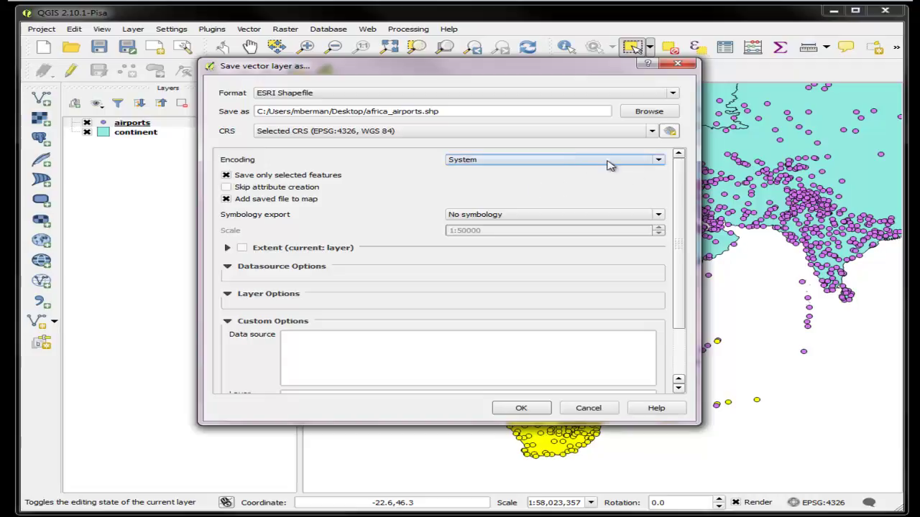
{"action": "left_click", "coordinate": [520, 407]}
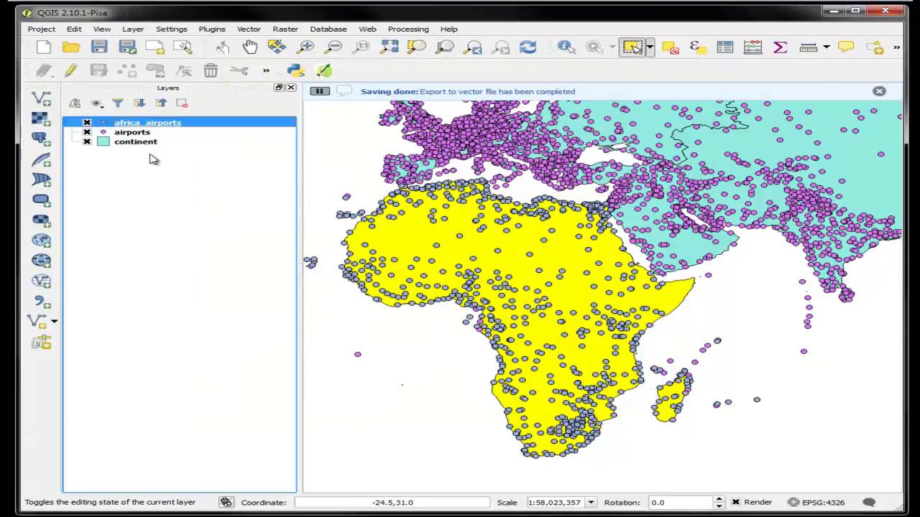
- Hide the airports layer and zoom to the africa_airports layer extent
{"action": "left_click", "coordinate": [86, 132]}
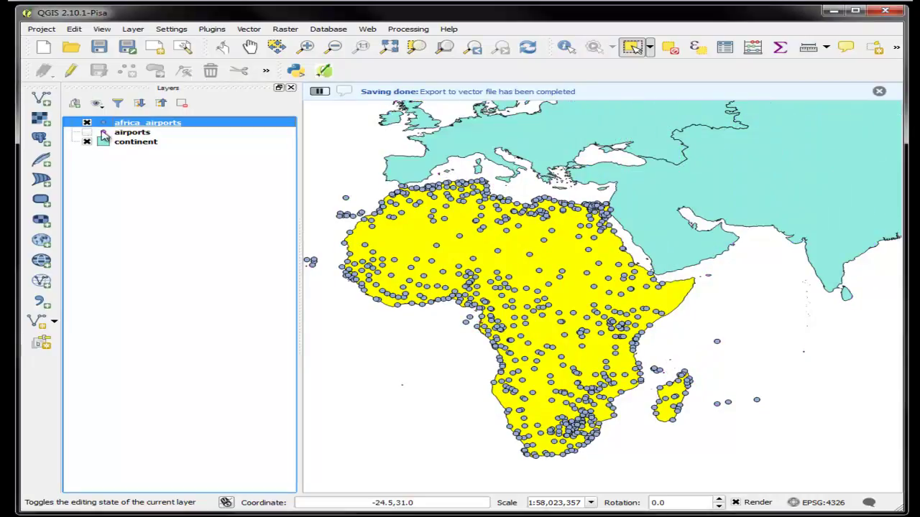
{"action": "right_click", "coordinate": [140, 125]}
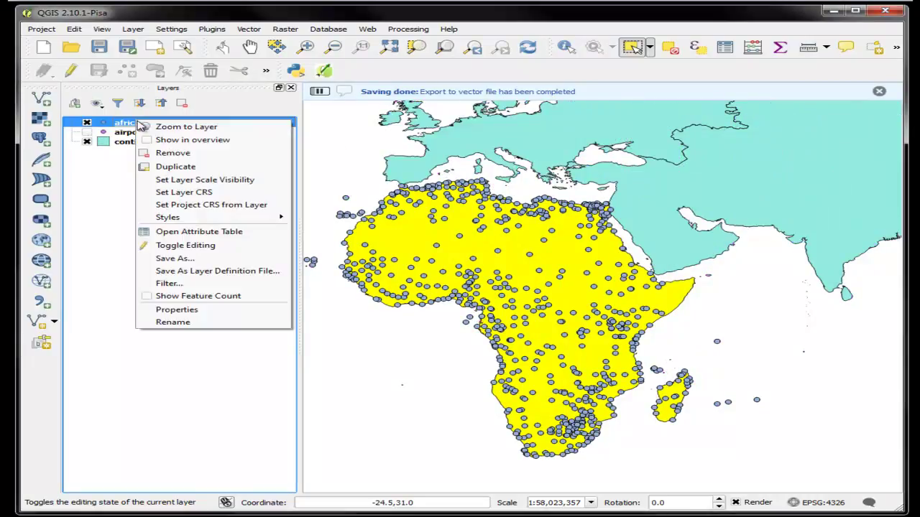
{"action": "left_click", "coordinate": [184, 127]}
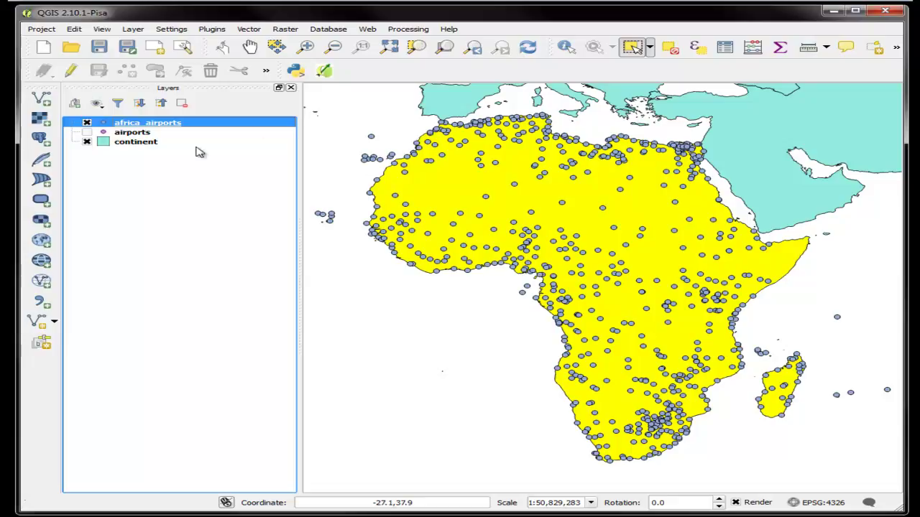
- Deselect Africa and add ne_10m_admin_0_countries.shp from the 1_part_one folder
{"action": "left_click", "coordinate": [670, 47]}
{"action": "left_click", "coordinate": [41, 99]}
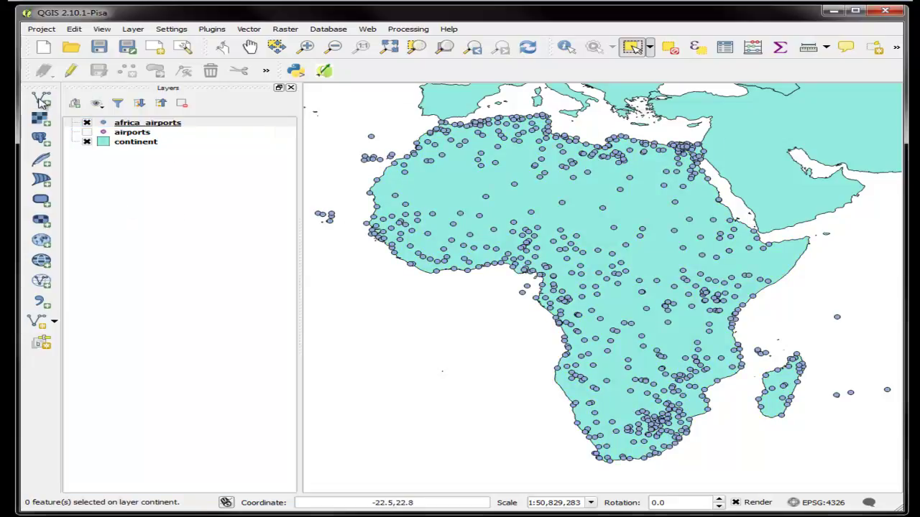
{"action": "left_click", "coordinate": [671, 209]}
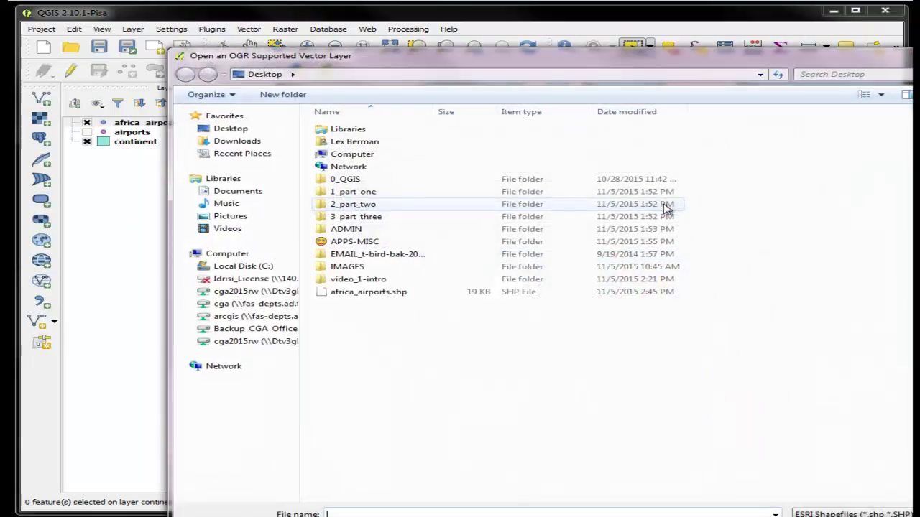
{"action": "double_click", "coordinate": [345, 193]}
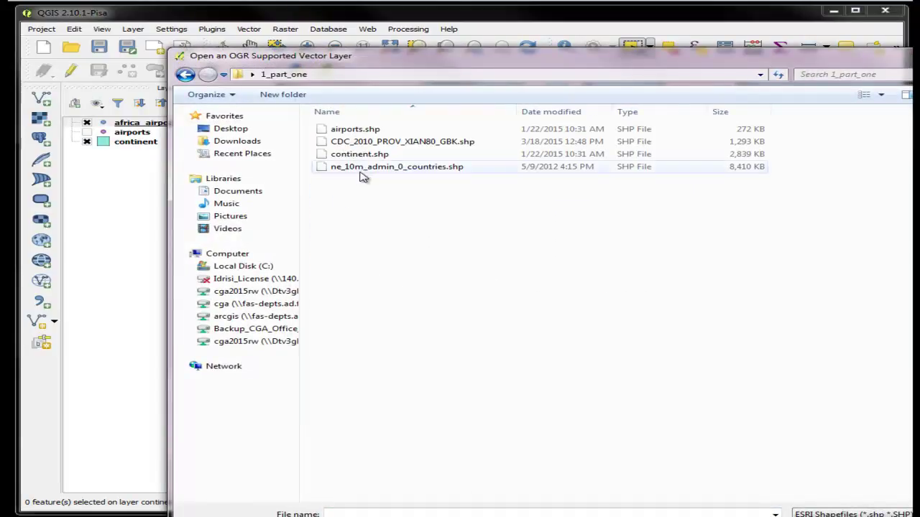
{"action": "left_click", "coordinate": [363, 171]}
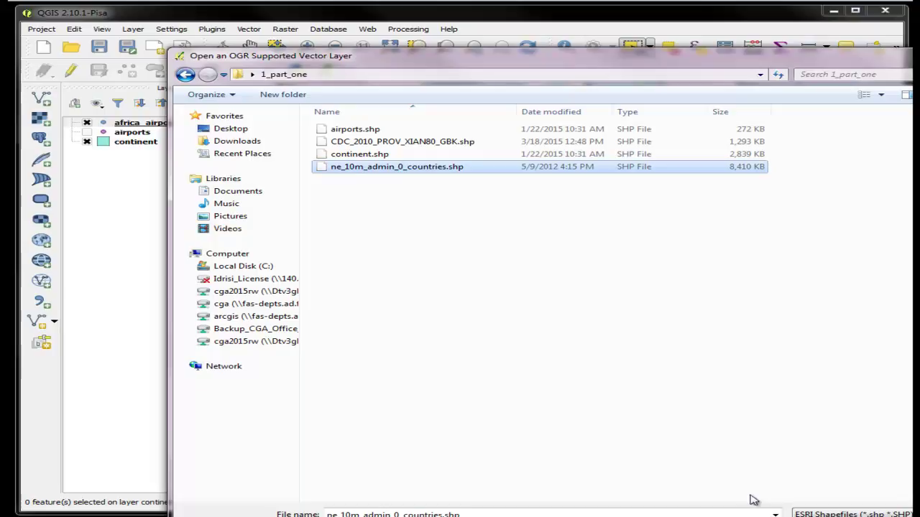
{"action": "key", "text": "Return"}
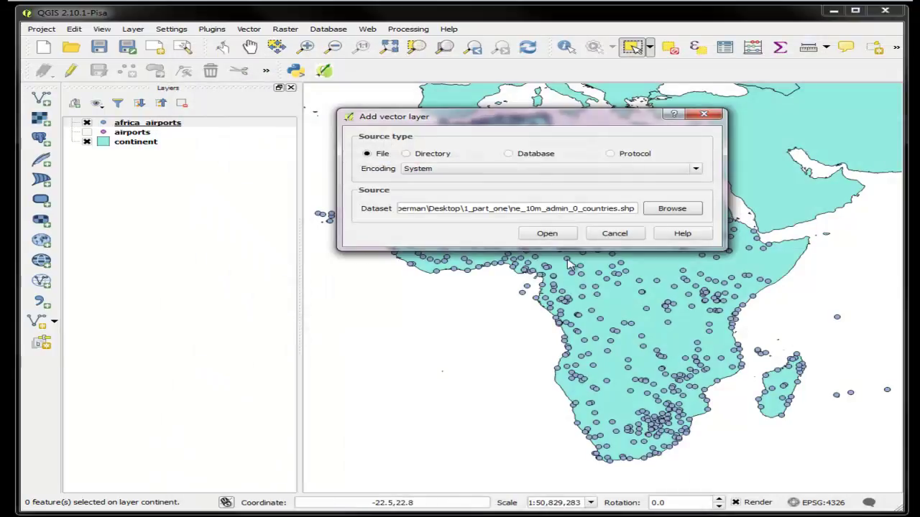
{"action": "left_click", "coordinate": [546, 233]}
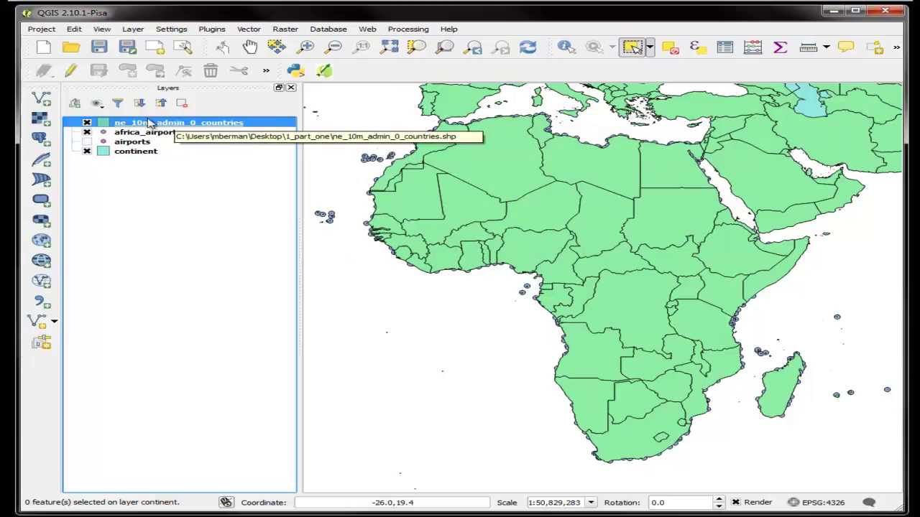
- Move ne_10m_admin_0_countries below africa_airports and make the countries layer active
{"action": "left_click_drag", "start_coordinate": [149, 123], "coordinate": [152, 140]}
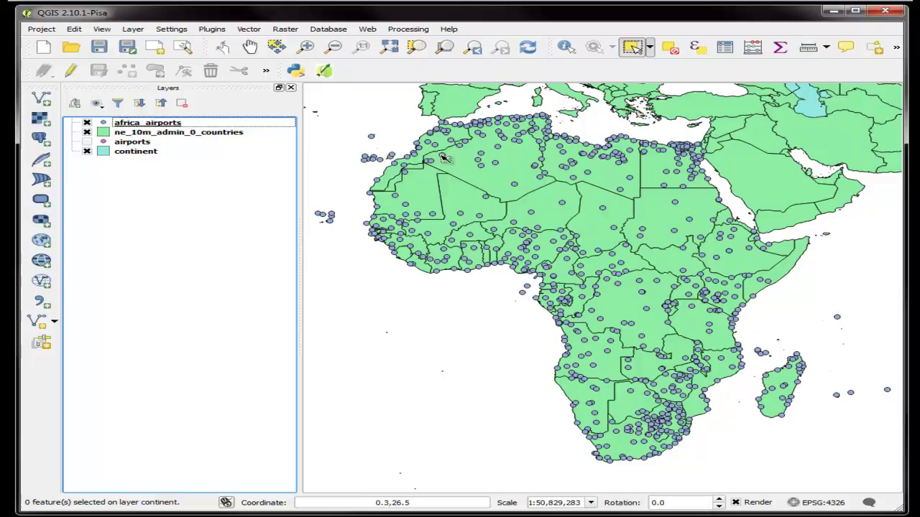
{"action": "left_click", "coordinate": [167, 136]}
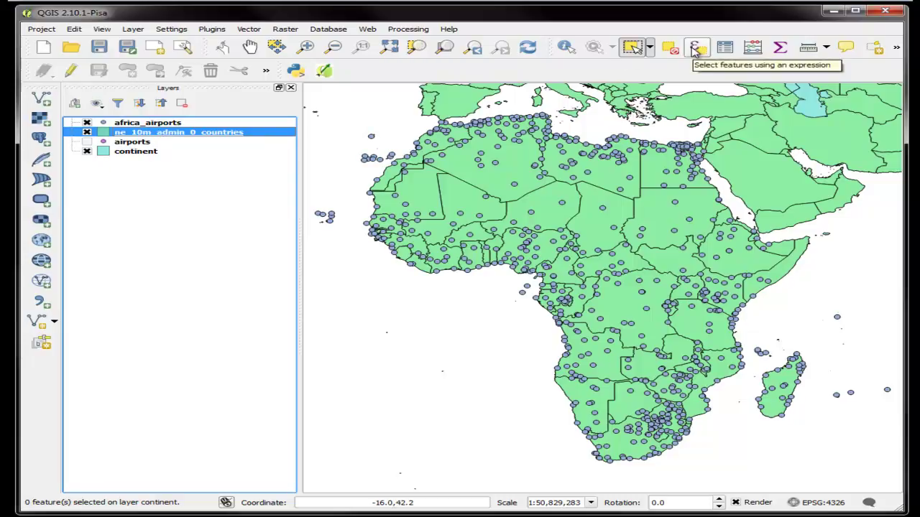
- Start a select-by-expression query on the countries layer with the ADMIN field
{"action": "left_click", "coordinate": [696, 49]}
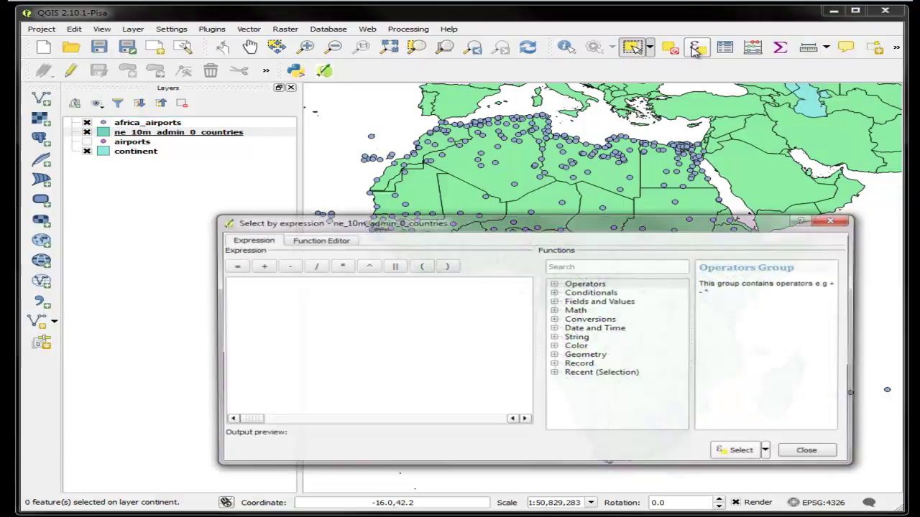
{"action": "left_click_drag", "start_coordinate": [719, 234], "coordinate": [677, 169]}
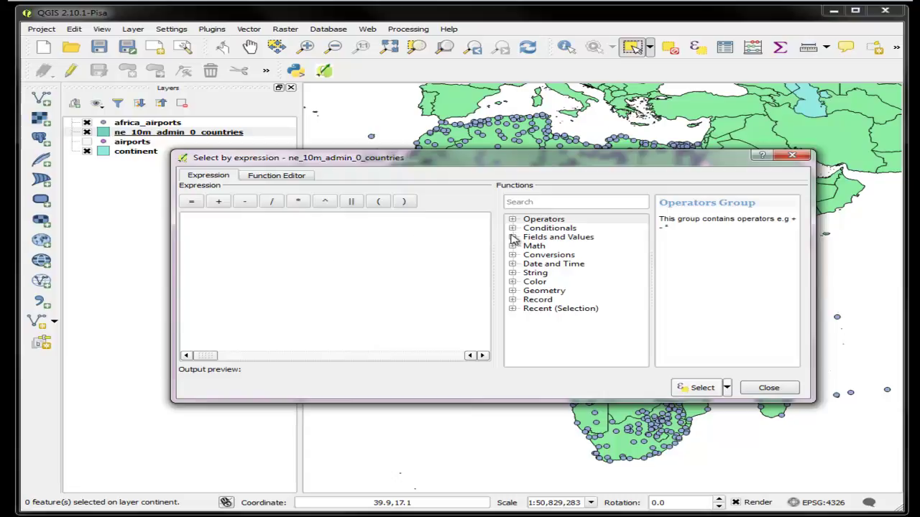
{"action": "left_click", "coordinate": [513, 237]}
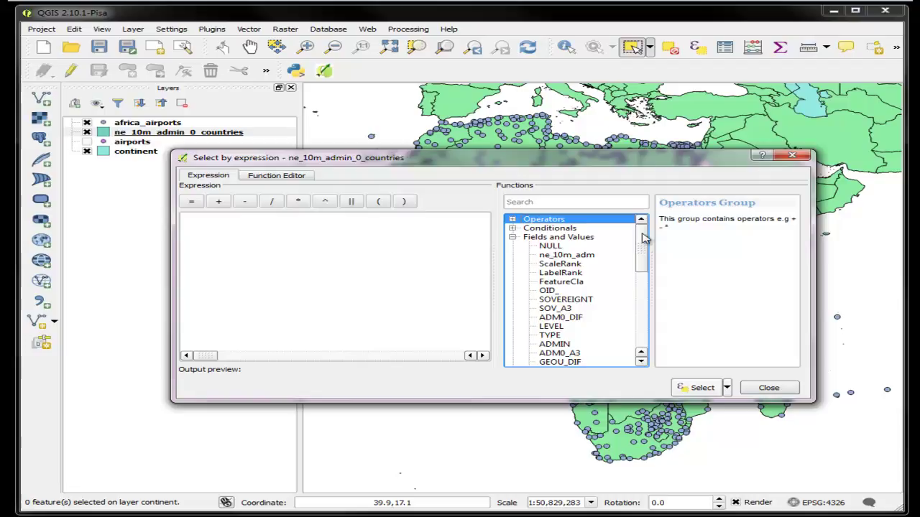
{"action": "left_click_drag", "start_coordinate": [640, 239], "coordinate": [638, 265]}
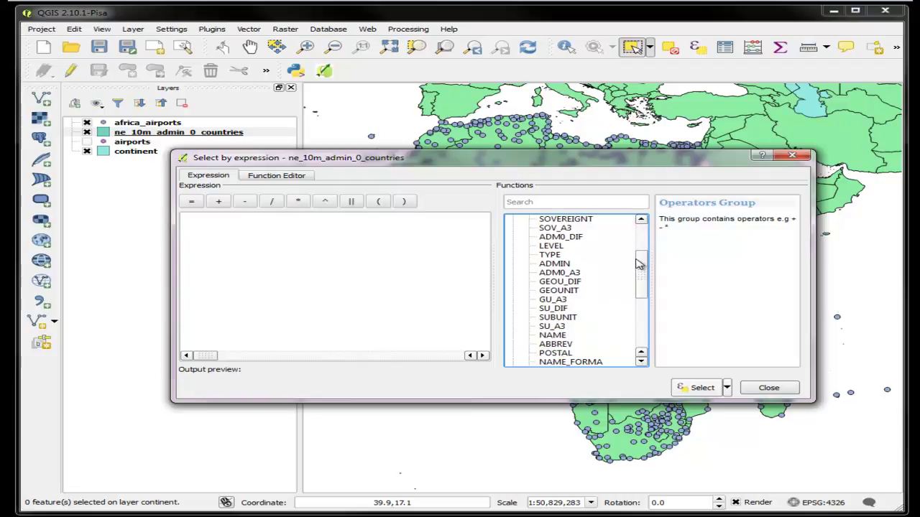
{"action": "left_click", "coordinate": [551, 267]}
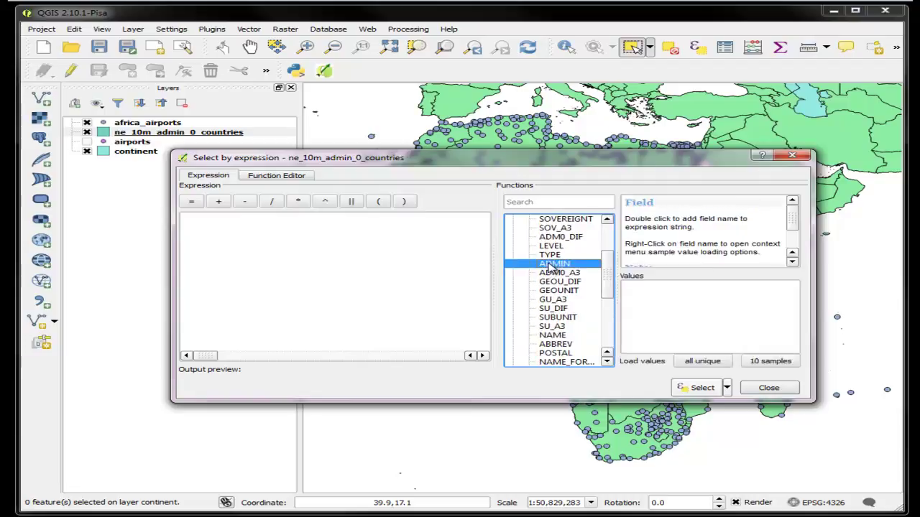
{"action": "double_click", "coordinate": [551, 267]}
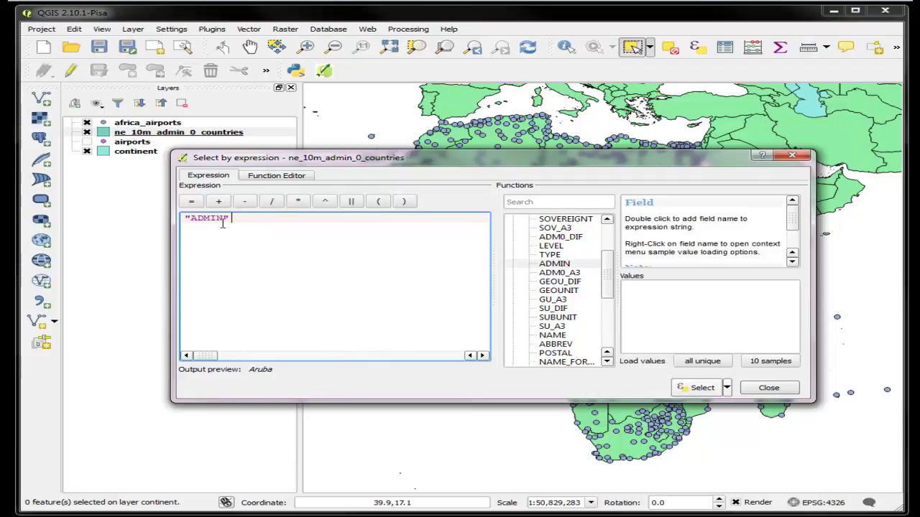
{"action": "left_click_drag", "start_coordinate": [609, 267], "coordinate": [606, 225]}
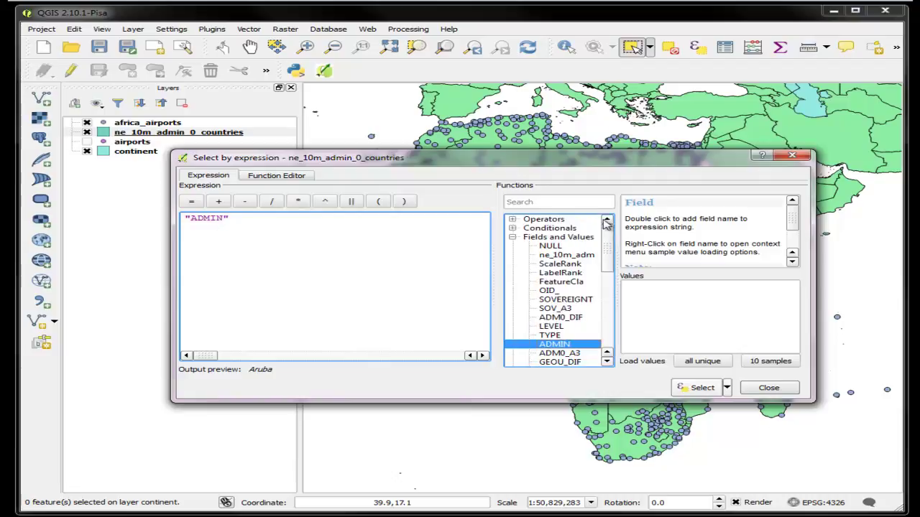
- Complete the expression ADMIN LIKE 'Algeria' and run it to select Algeria
{"action": "left_click", "coordinate": [513, 237]}
{"action": "left_click", "coordinate": [512, 220]}
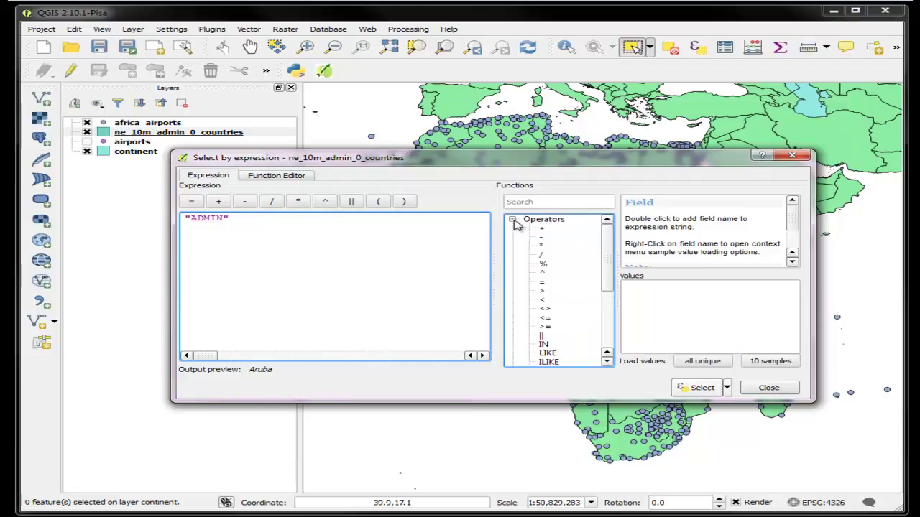
{"action": "left_click_drag", "start_coordinate": [608, 241], "coordinate": [602, 262]}
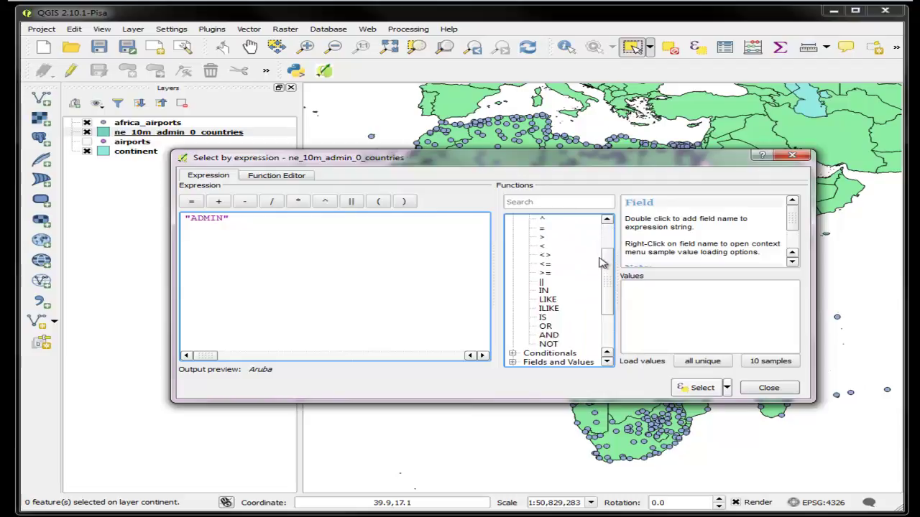
{"action": "double_click", "coordinate": [545, 300]}
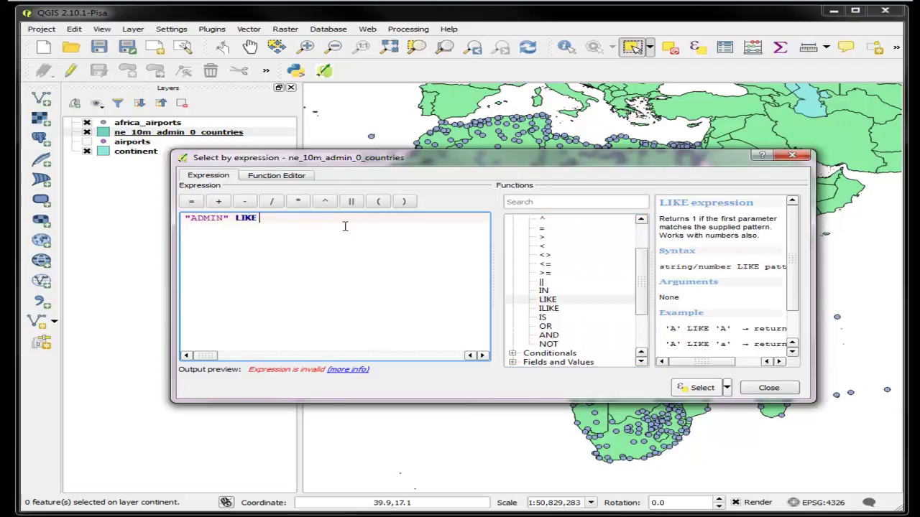
{"action": "mouse_move", "coordinate": [360, 226]}
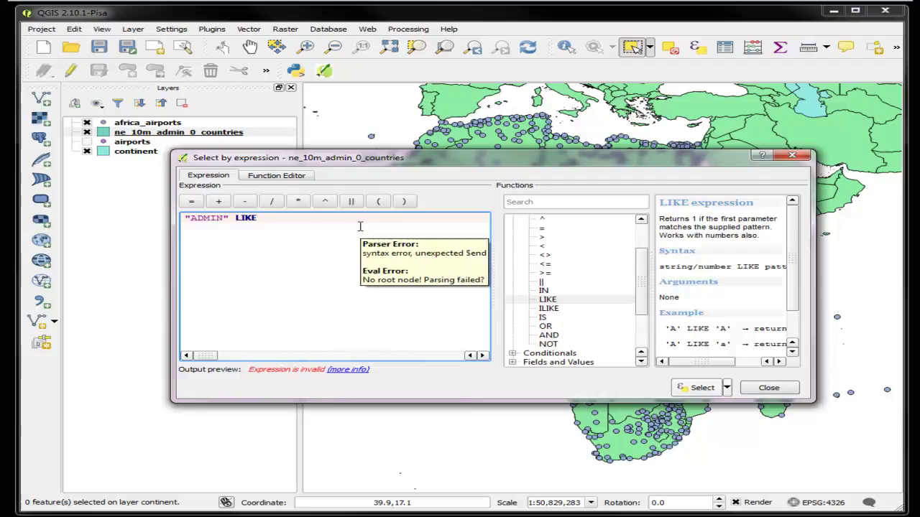
{"action": "type", "text": "'"}
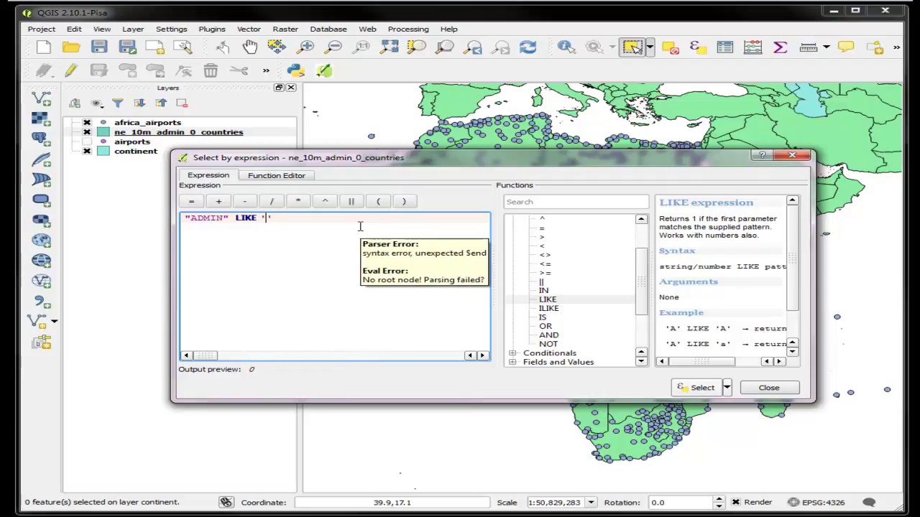
{"action": "type", "text": "Algeria"}
{"action": "left_click", "coordinate": [295, 249]}
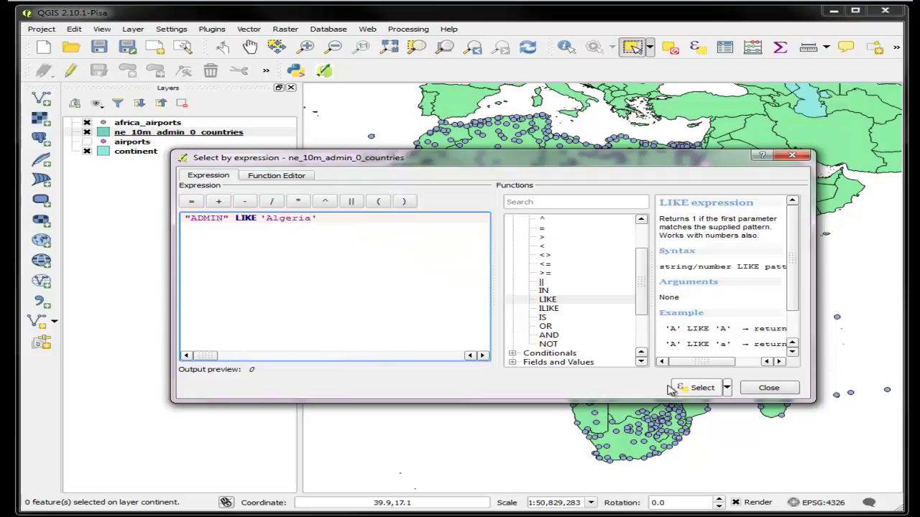
{"action": "left_click", "coordinate": [691, 389]}
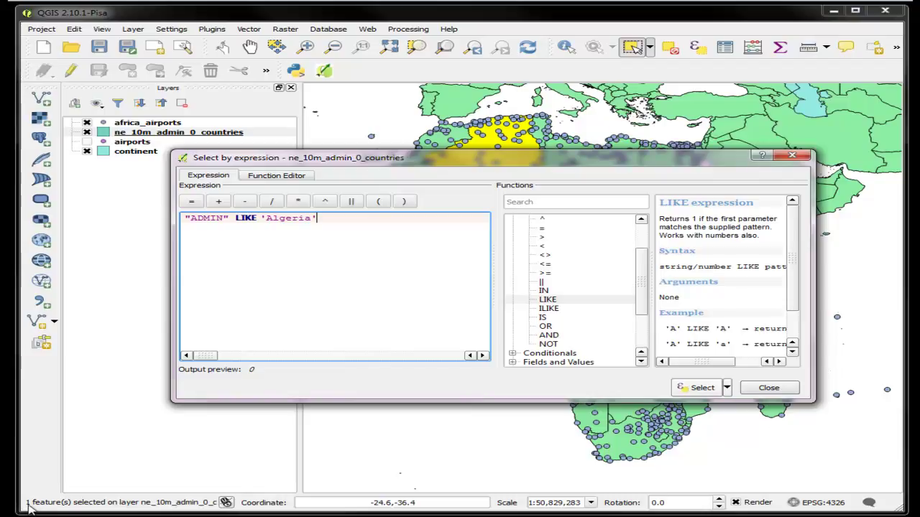
- Close the Select by expression window, leaving Algeria highlighted on the map
{"action": "left_click", "coordinate": [792, 155]}
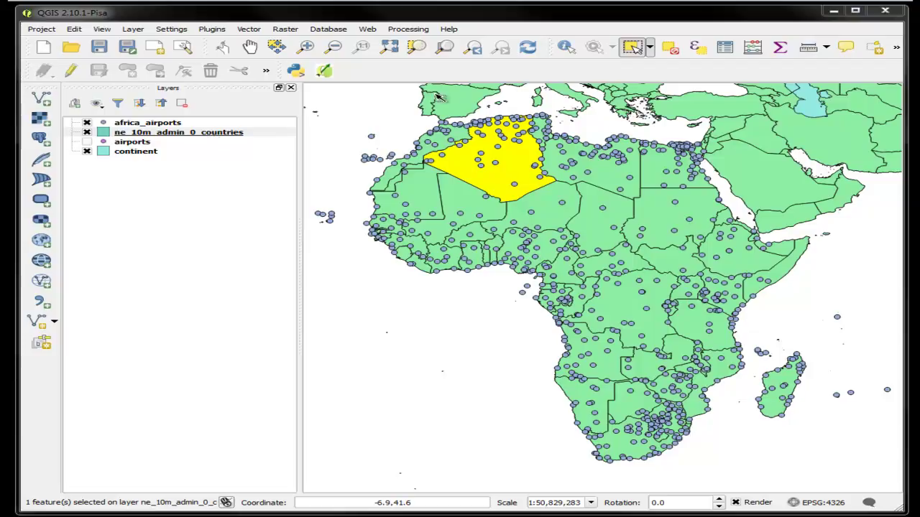
- Select the 48 africa_airports points intersecting only the selected Algeria country feature
{"action": "left_click", "coordinate": [248, 30]}
{"action": "mouse_move", "coordinate": [281, 144]}
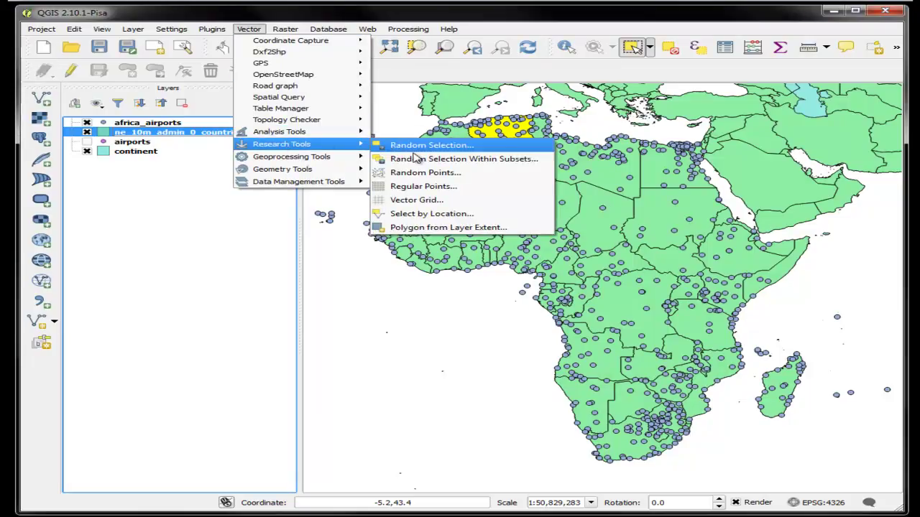
{"action": "left_click", "coordinate": [424, 213]}
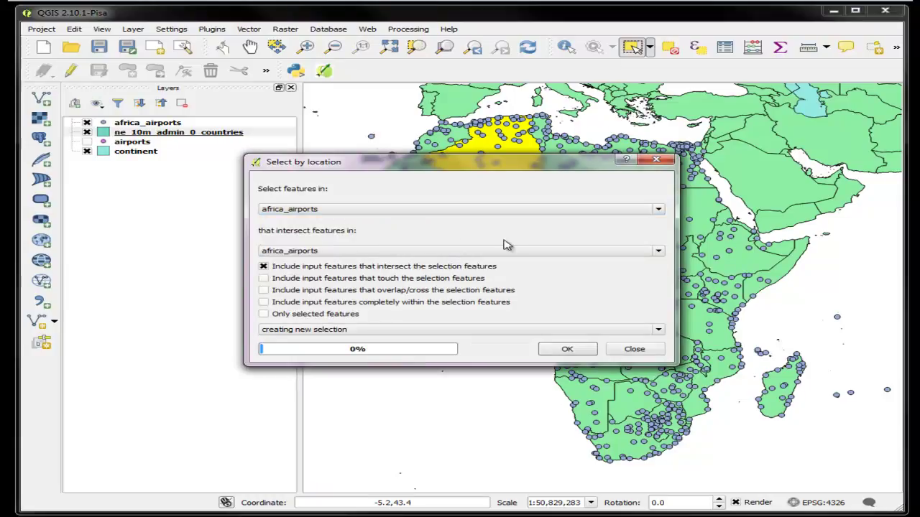
{"action": "left_click", "coordinate": [654, 251]}
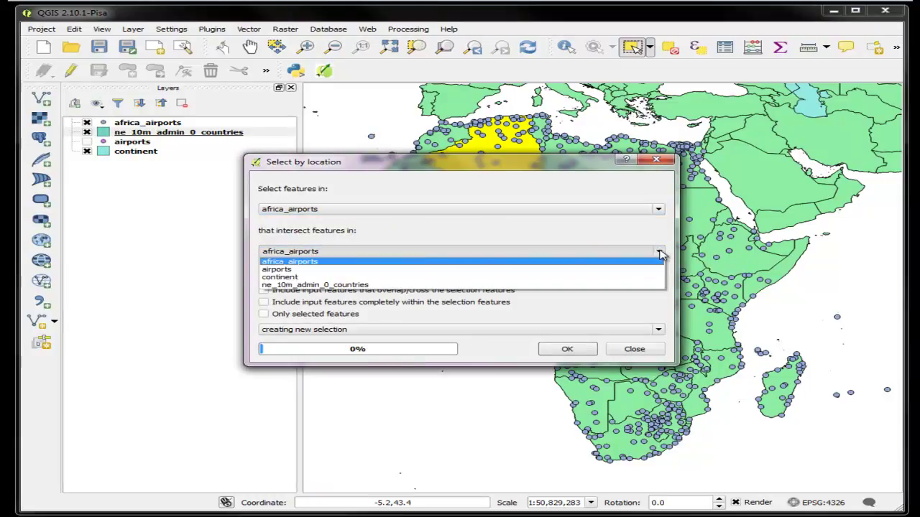
{"action": "left_click", "coordinate": [382, 285]}
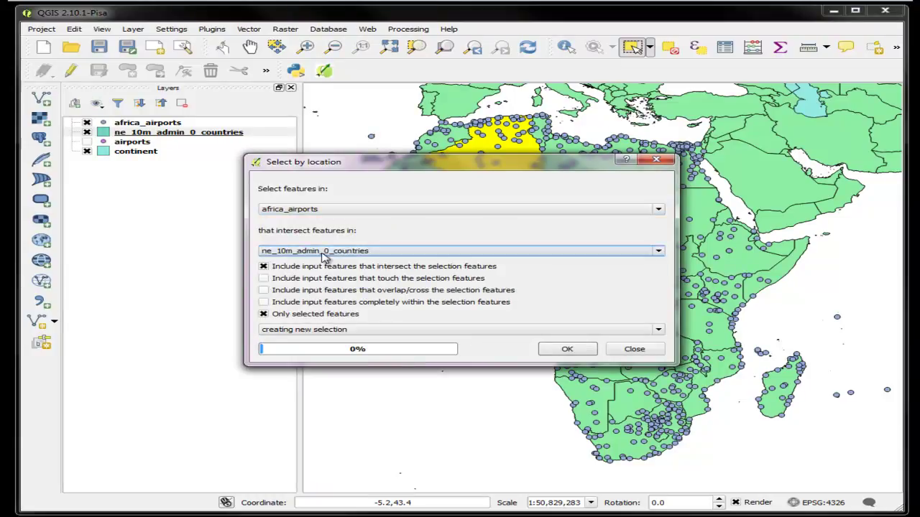
{"action": "left_click", "coordinate": [564, 350]}
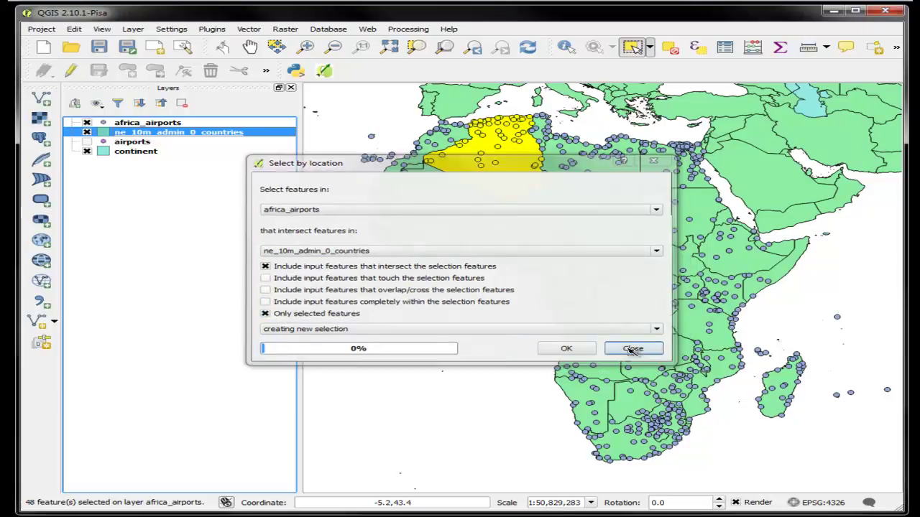
{"action": "left_click", "coordinate": [634, 349]}
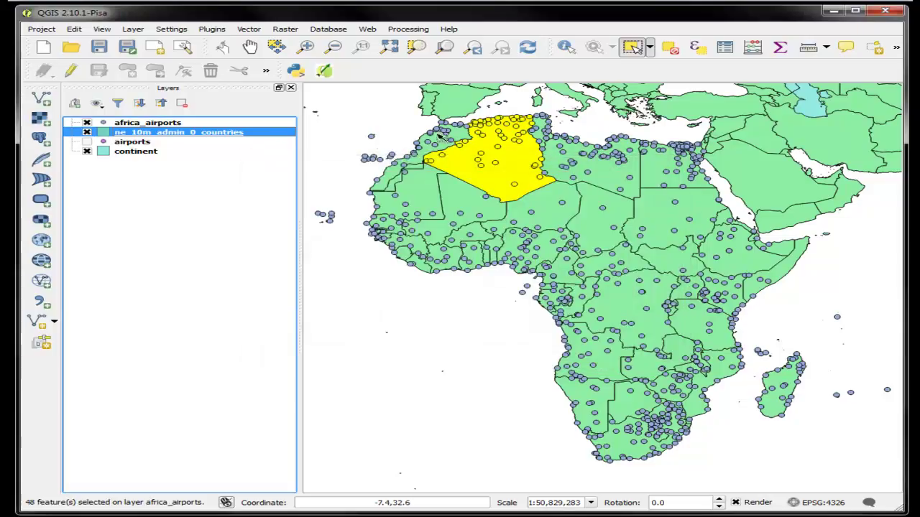
- Export only the selected africa_airports points to a new algeria_airports layer
{"action": "left_click", "coordinate": [168, 125]}
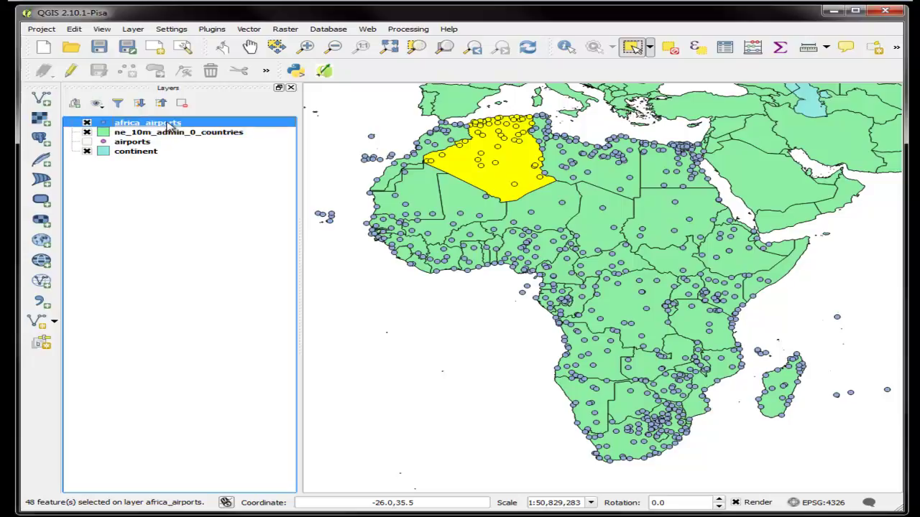
{"action": "right_click", "coordinate": [169, 125]}
{"action": "left_click", "coordinate": [222, 260]}
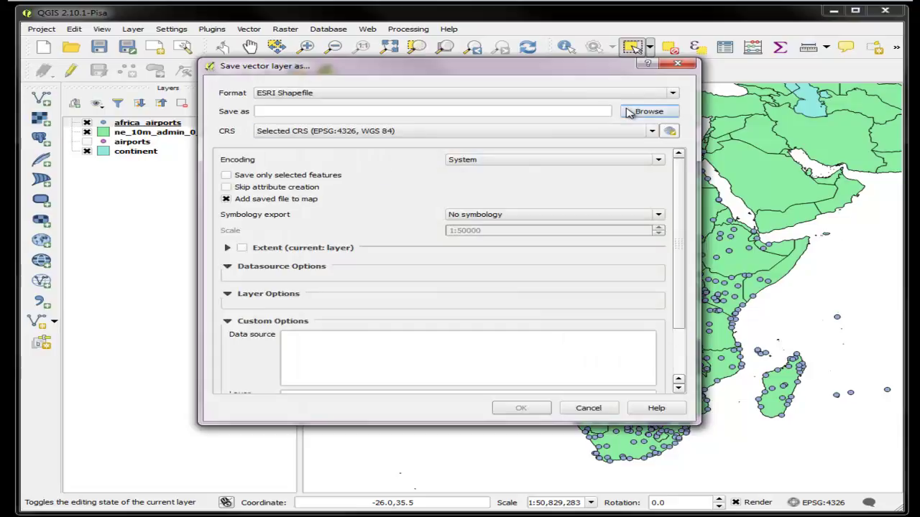
{"action": "left_click", "coordinate": [485, 112]}
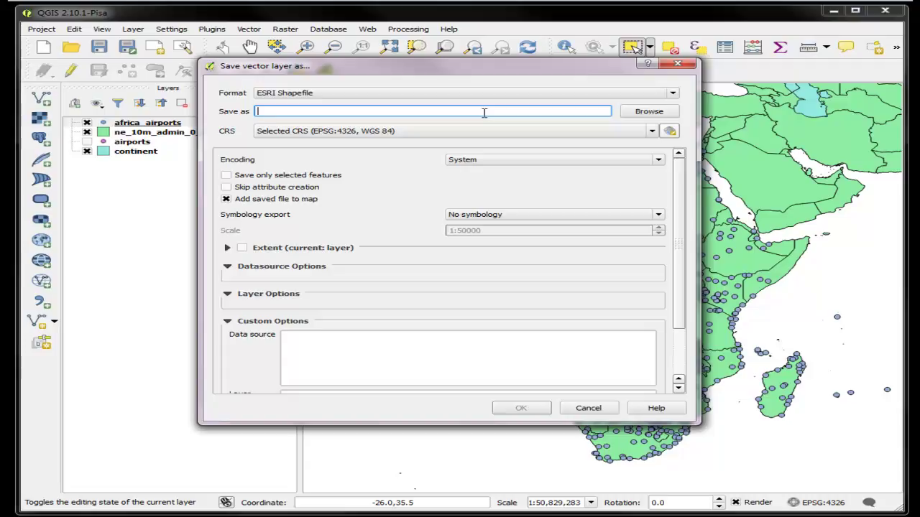
{"action": "type", "text": "algeria_airports"}
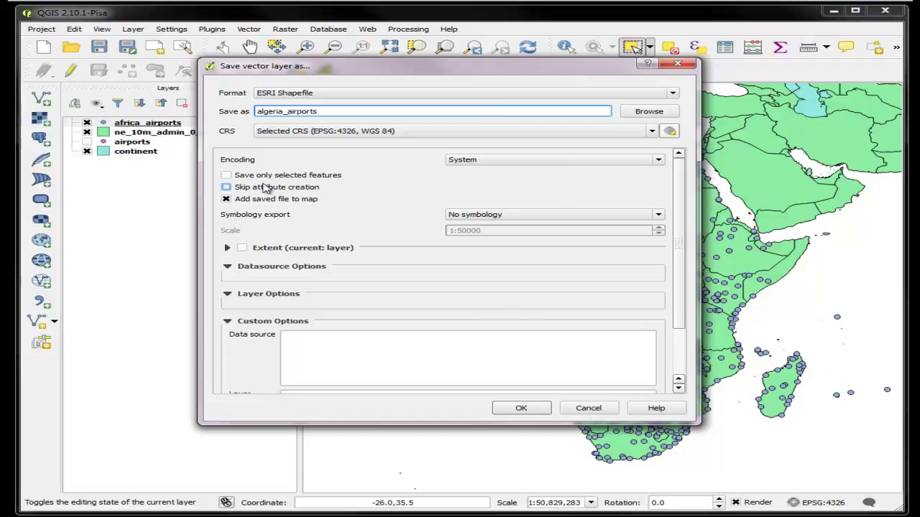
{"action": "left_click", "coordinate": [226, 176]}
{"action": "left_click", "coordinate": [520, 408]}
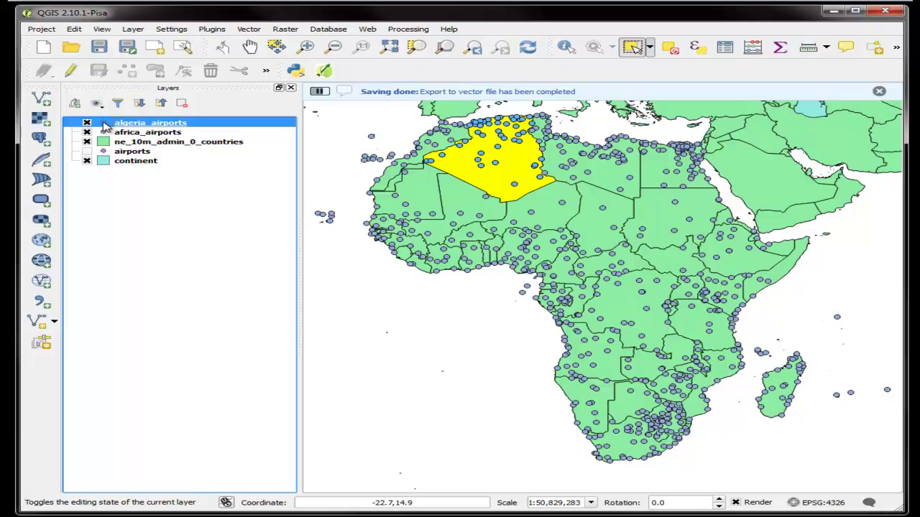
- Restyle the algeria_airports layer with larger red star markers
{"action": "double_click", "coordinate": [104, 126]}
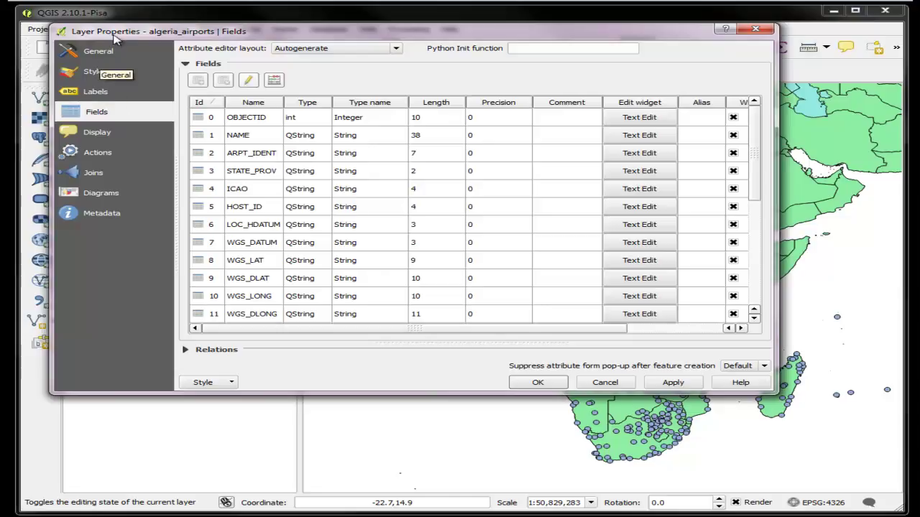
{"action": "left_click", "coordinate": [97, 71]}
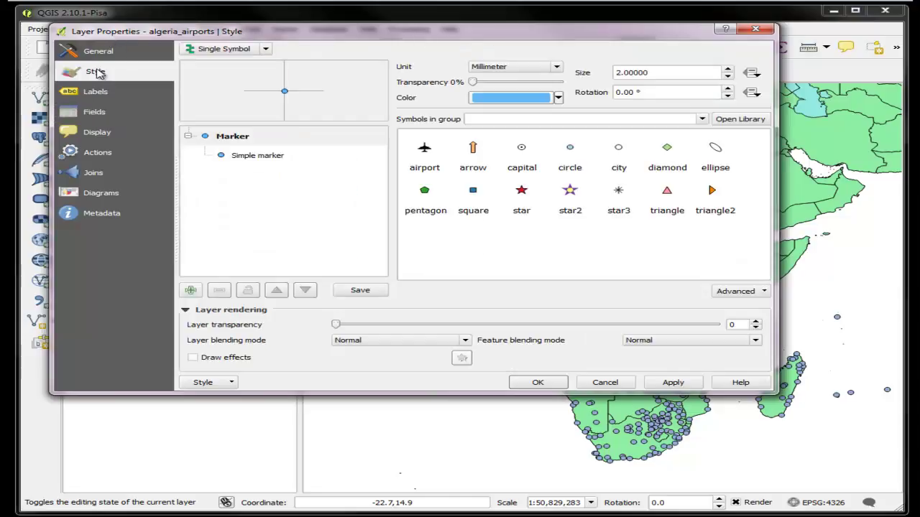
{"action": "left_click", "coordinate": [522, 192]}
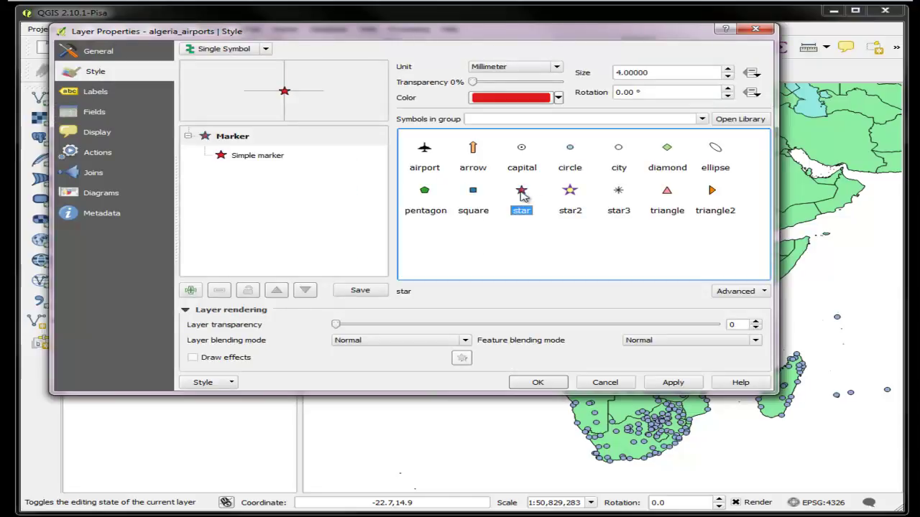
{"action": "left_click", "coordinate": [532, 383]}
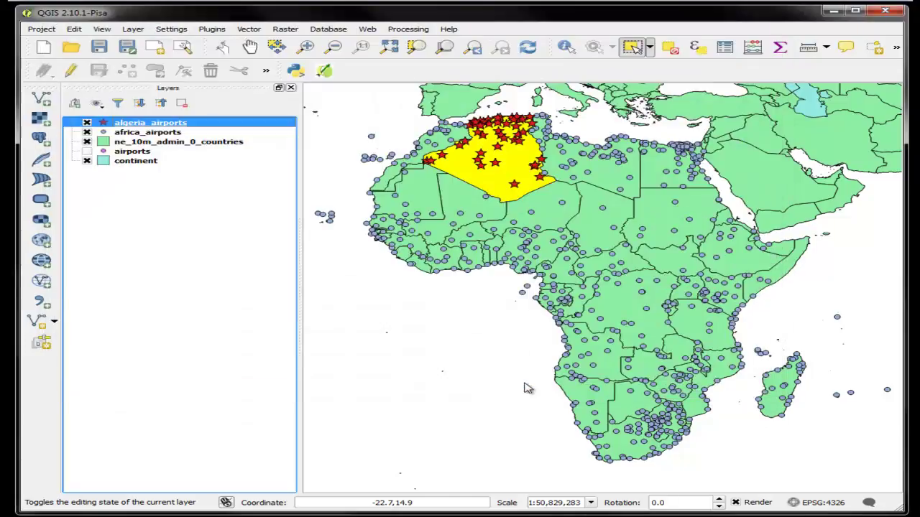